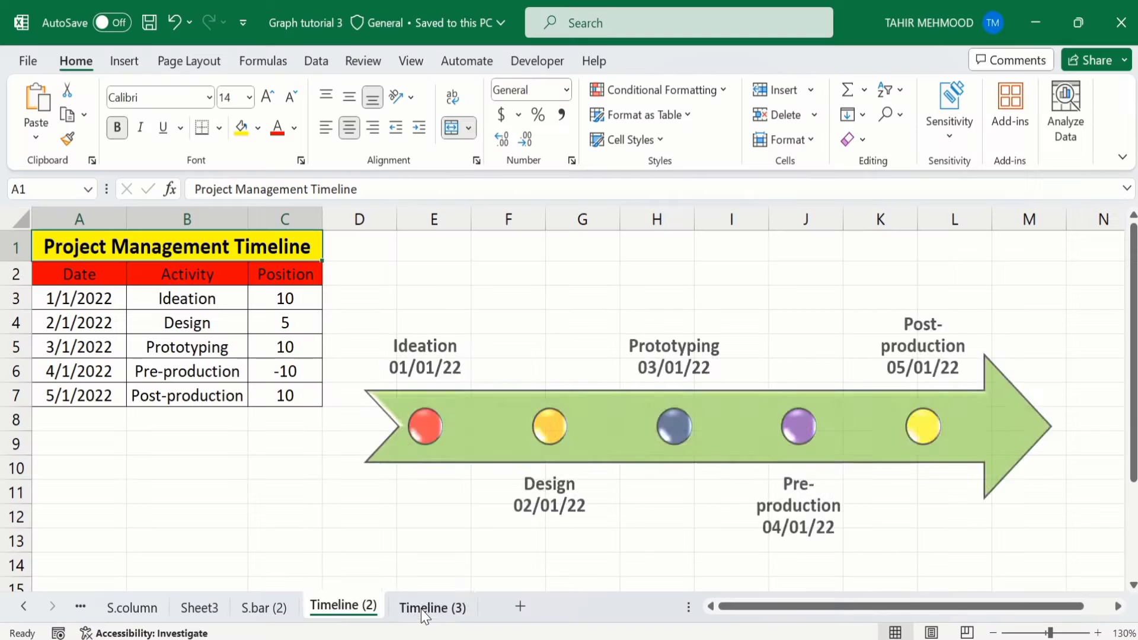
Insert a Basic Timeline SmartArt graphic from the Process category on the Timeline (3) sheet.
left_click(423, 608)
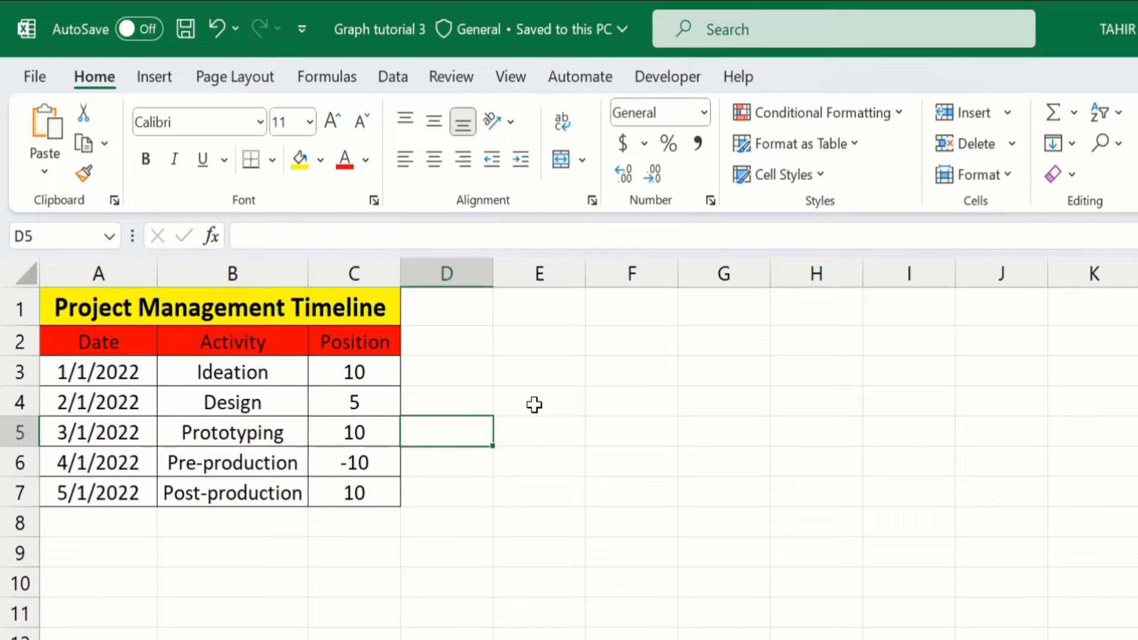
left_click(155, 77)
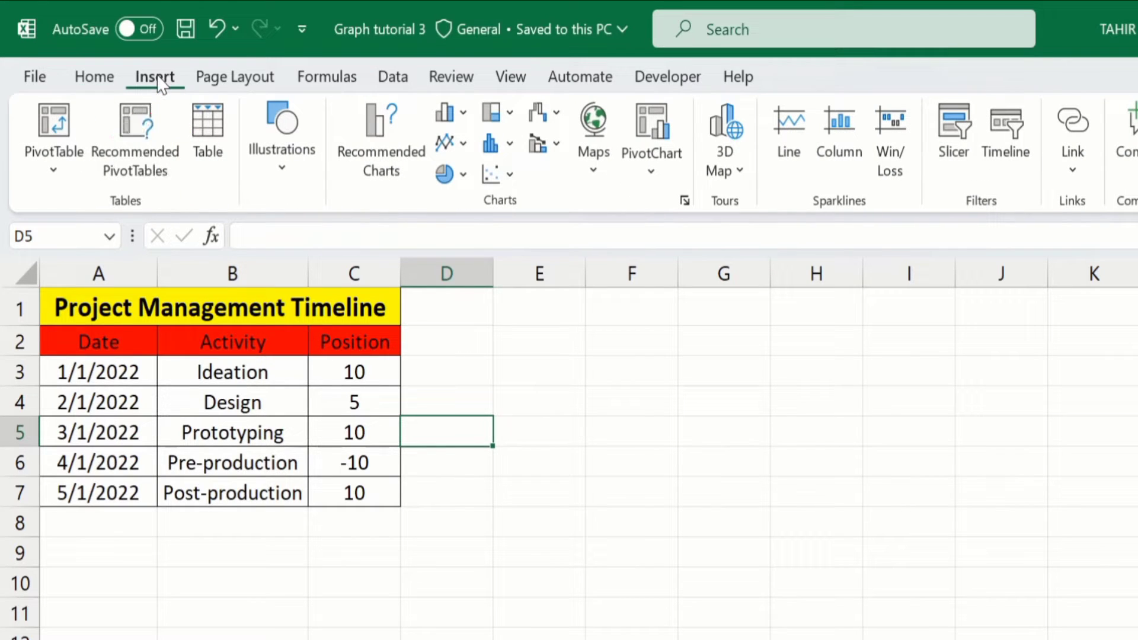
left_click(283, 169)
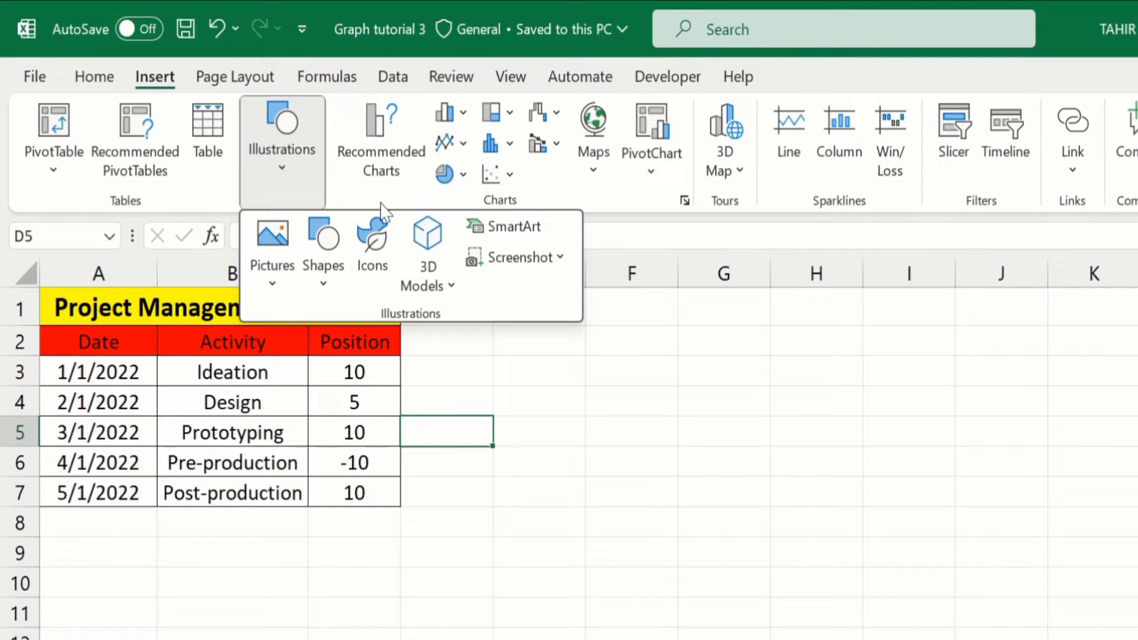
left_click(524, 231)
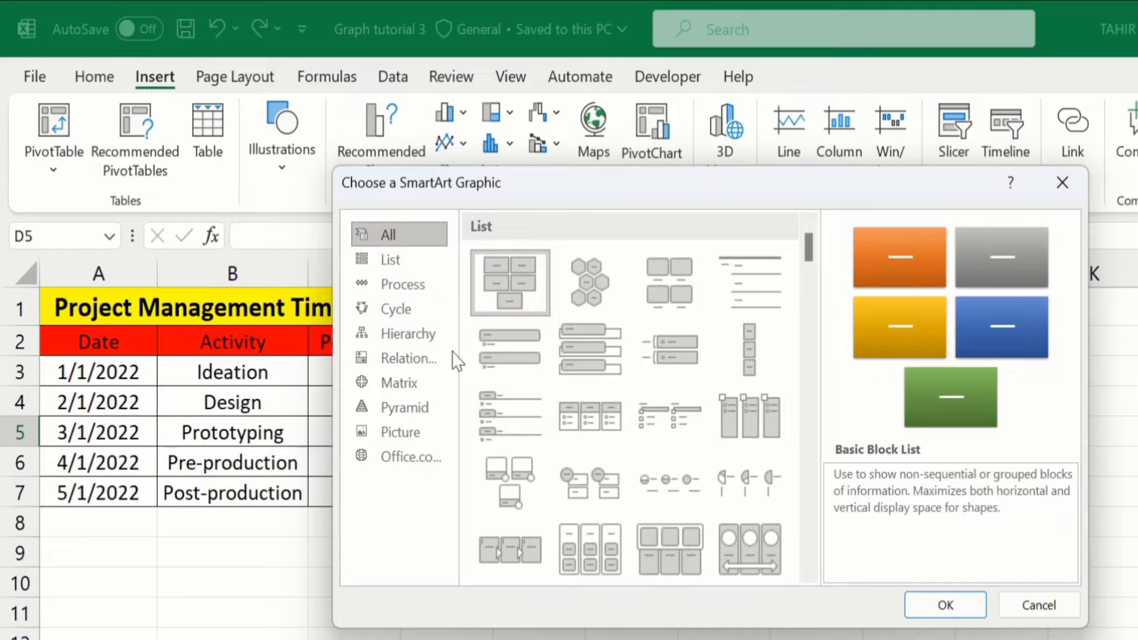
left_click(413, 289)
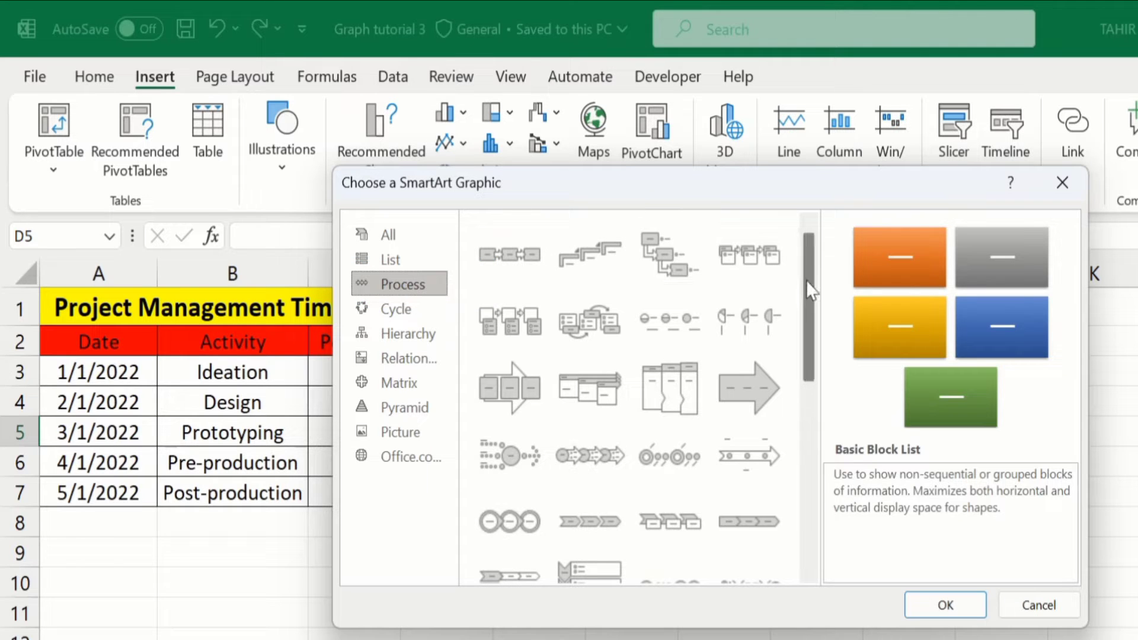
left_click_drag(809, 285, 815, 330)
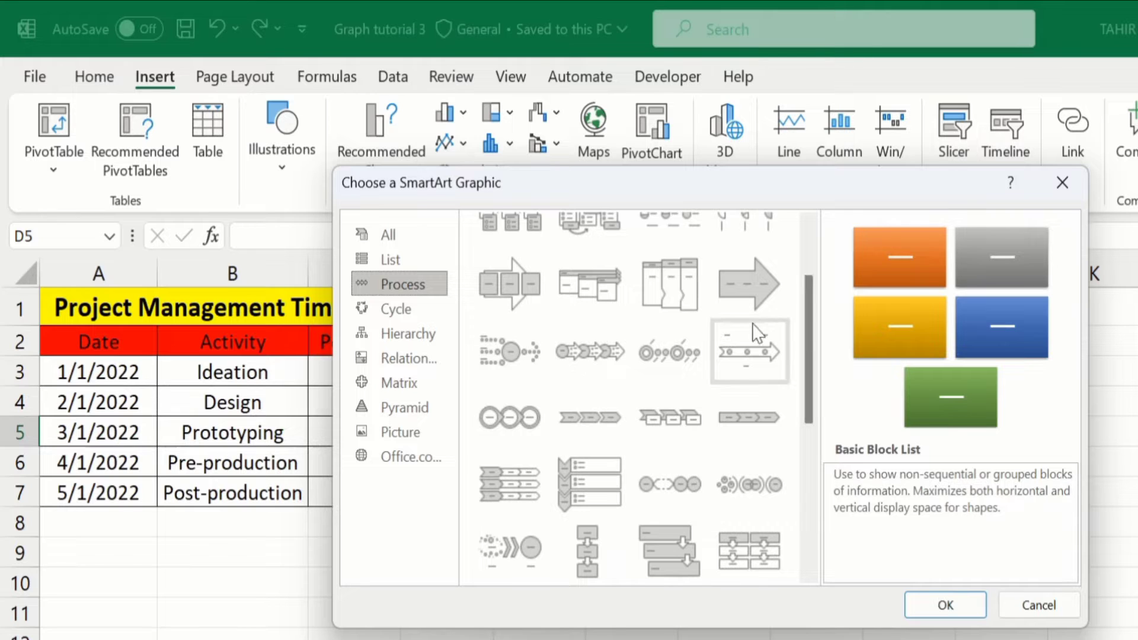
left_click(667, 356)
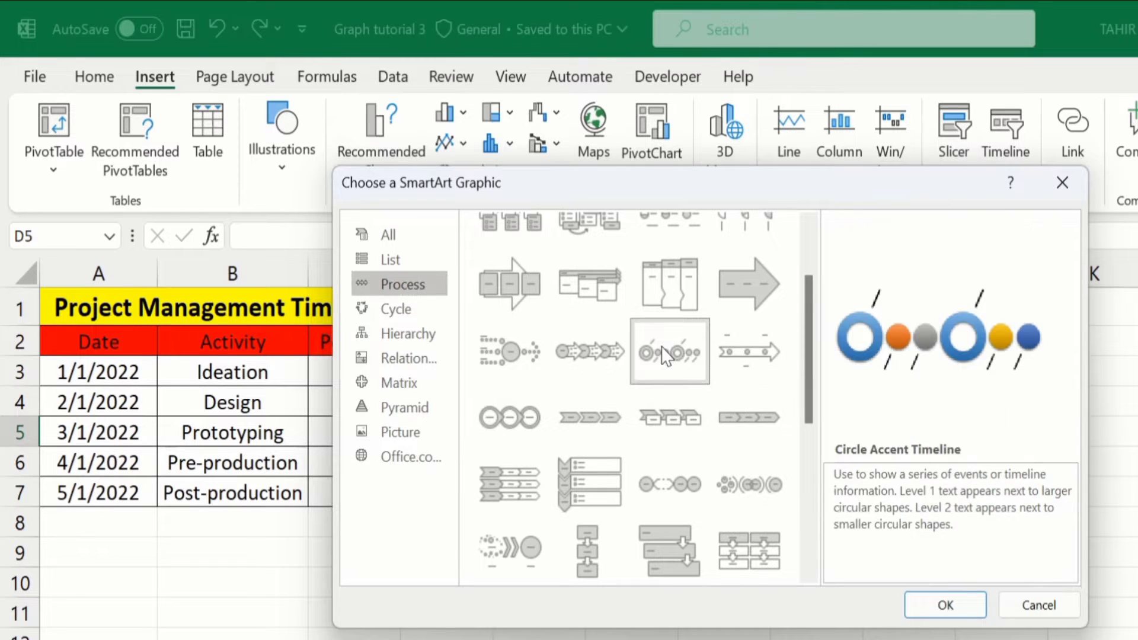
left_click(750, 355)
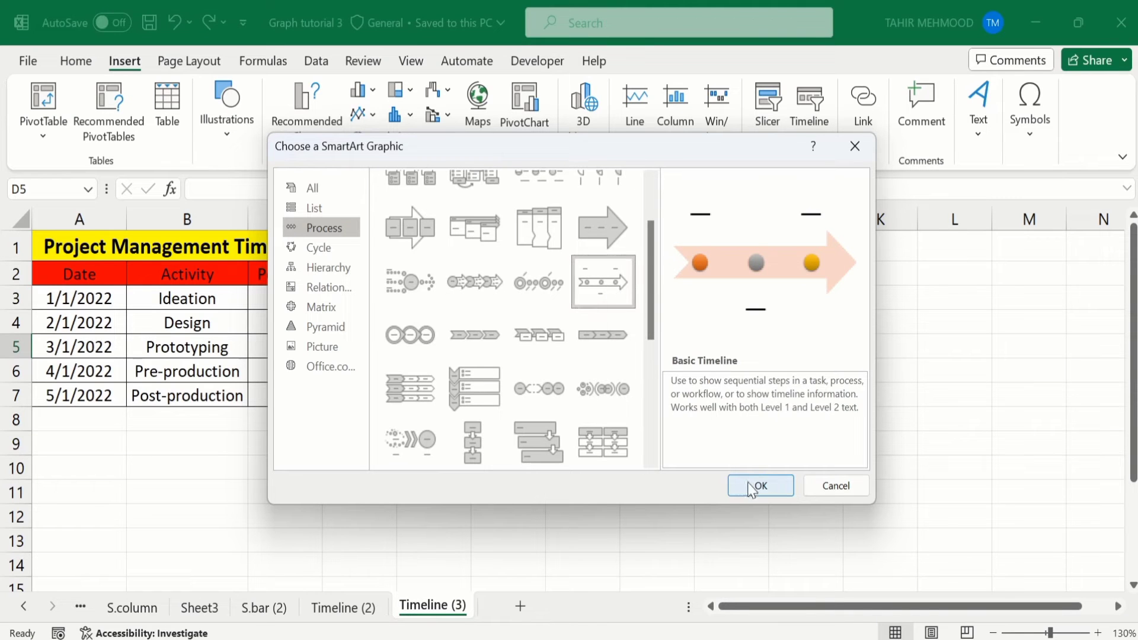
left_click(750, 490)
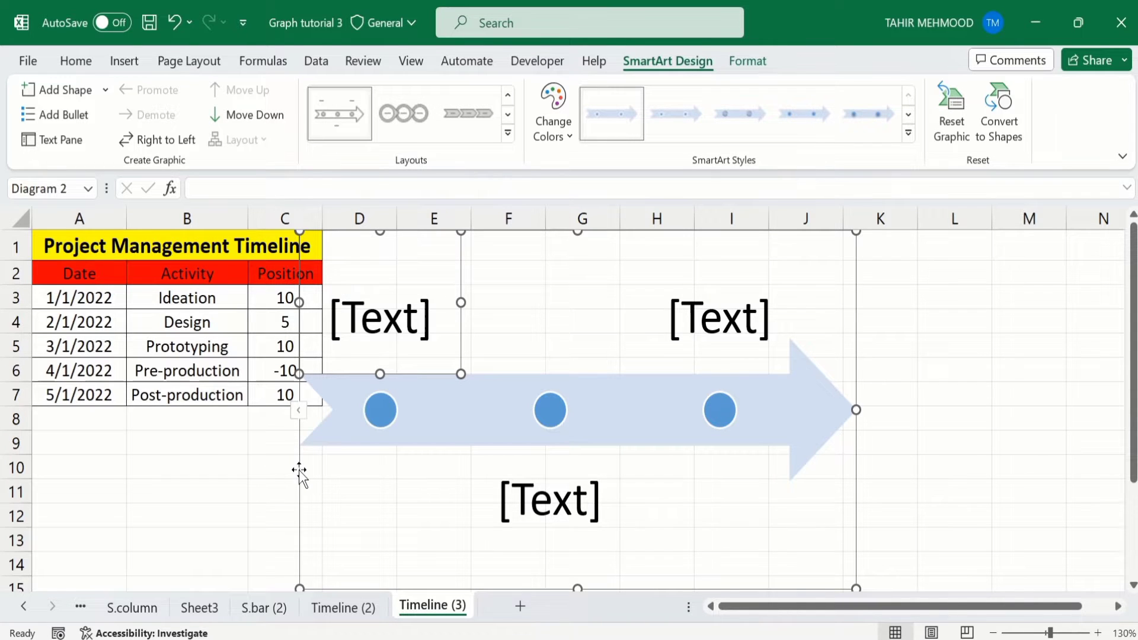
Move the timeline graphic clear of the data table and resize it to span about columns E to M and rows 1 to 14.
left_click_drag(300, 470, 358, 466)
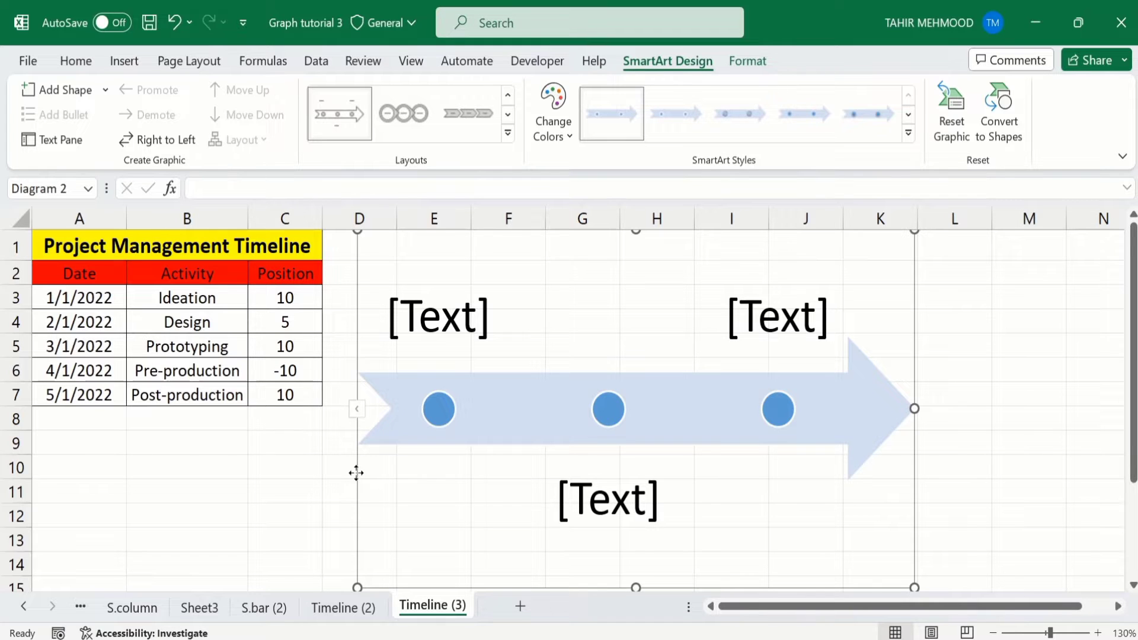
left_click_drag(357, 473, 389, 474)
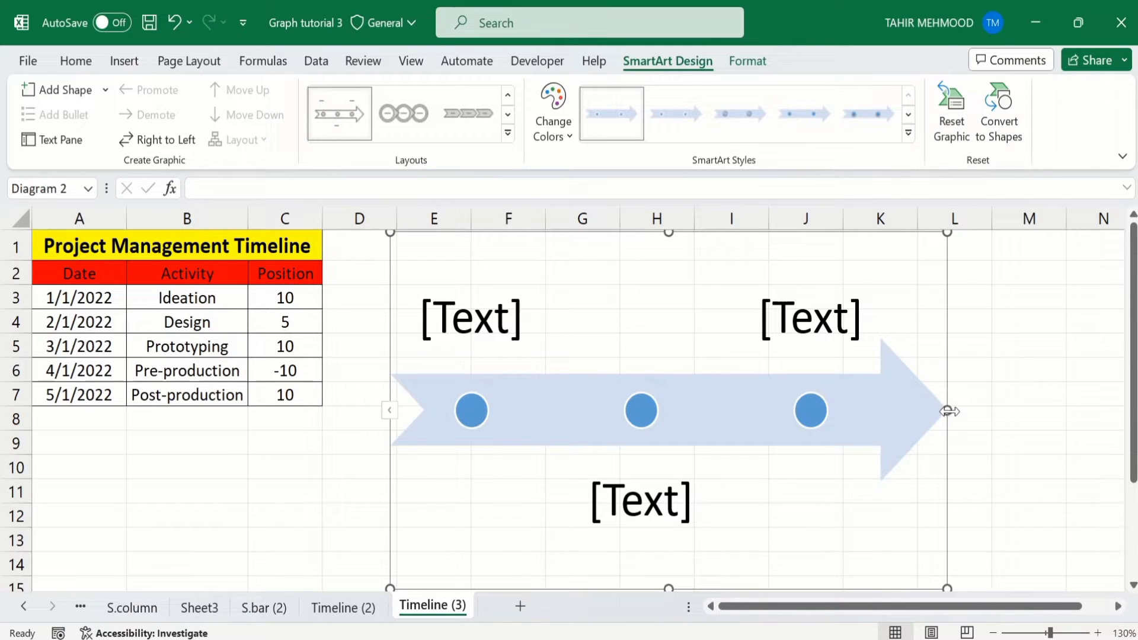
left_click_drag(949, 411, 1061, 394)
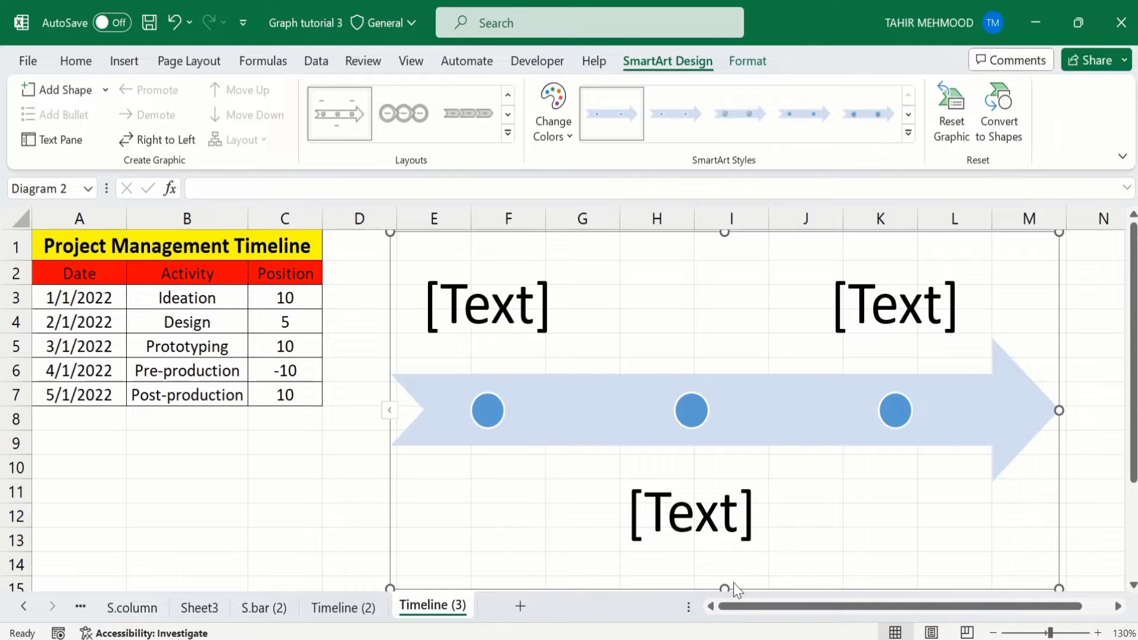
left_click_drag(725, 585, 724, 578)
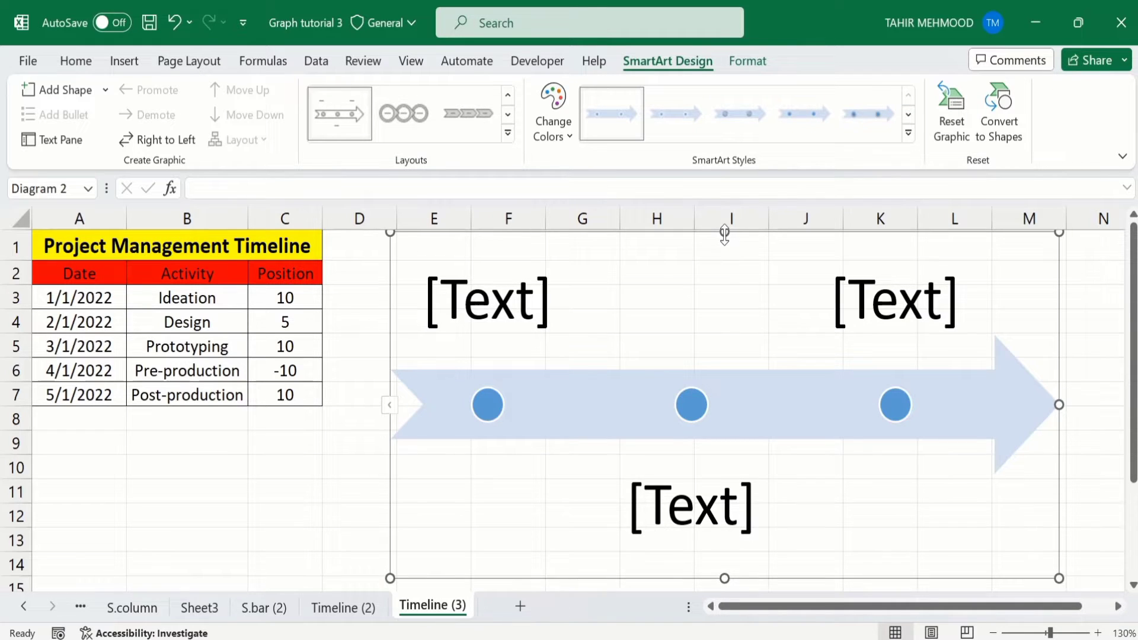
left_click_drag(724, 235, 725, 247)
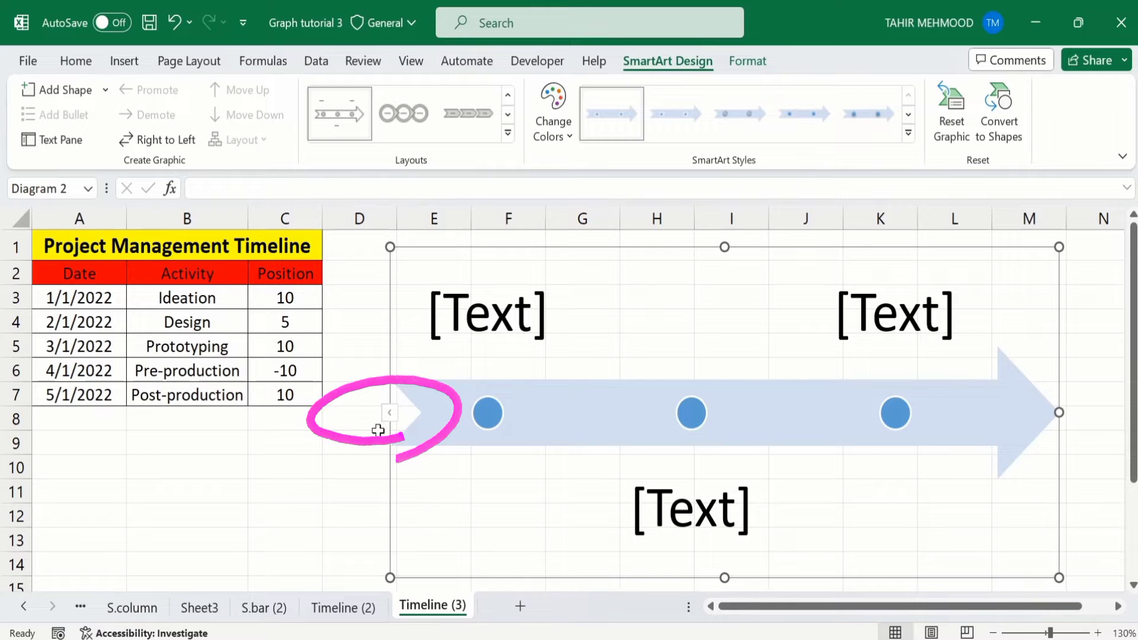
Label the first milestone of the timeline graphic "Ideation 01/01/22".
left_click(391, 415)
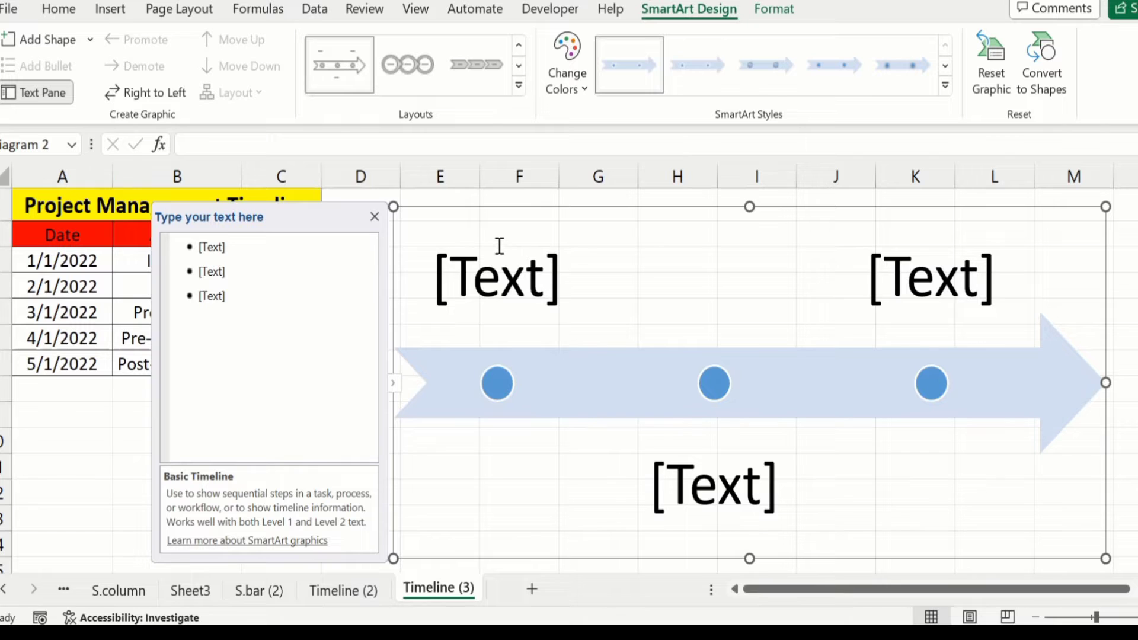
left_click(231, 248)
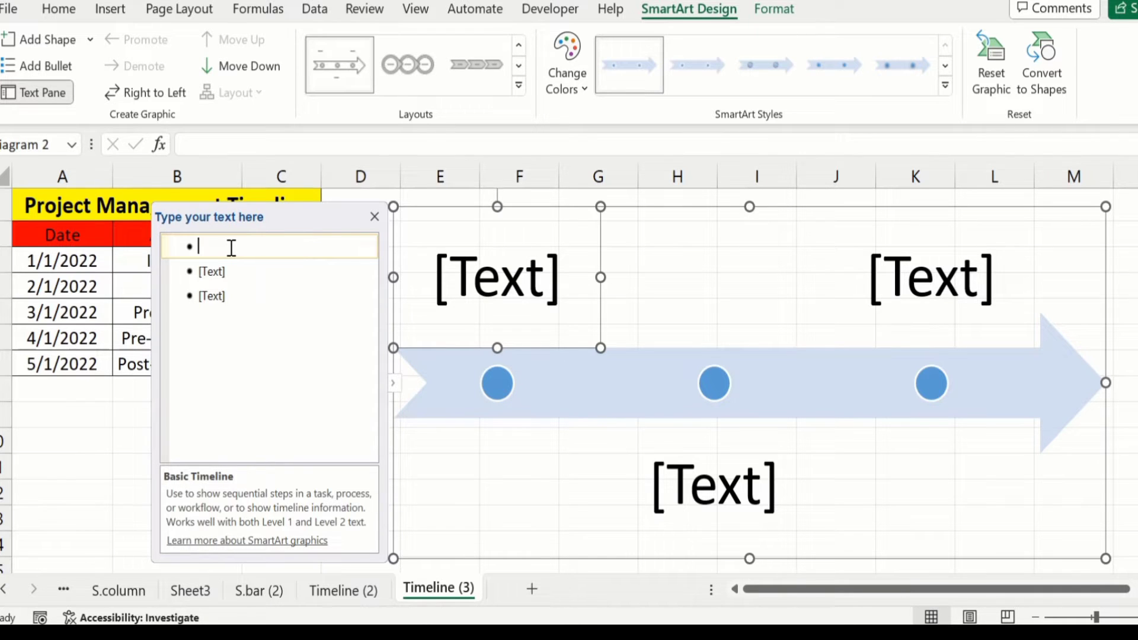
type("I")
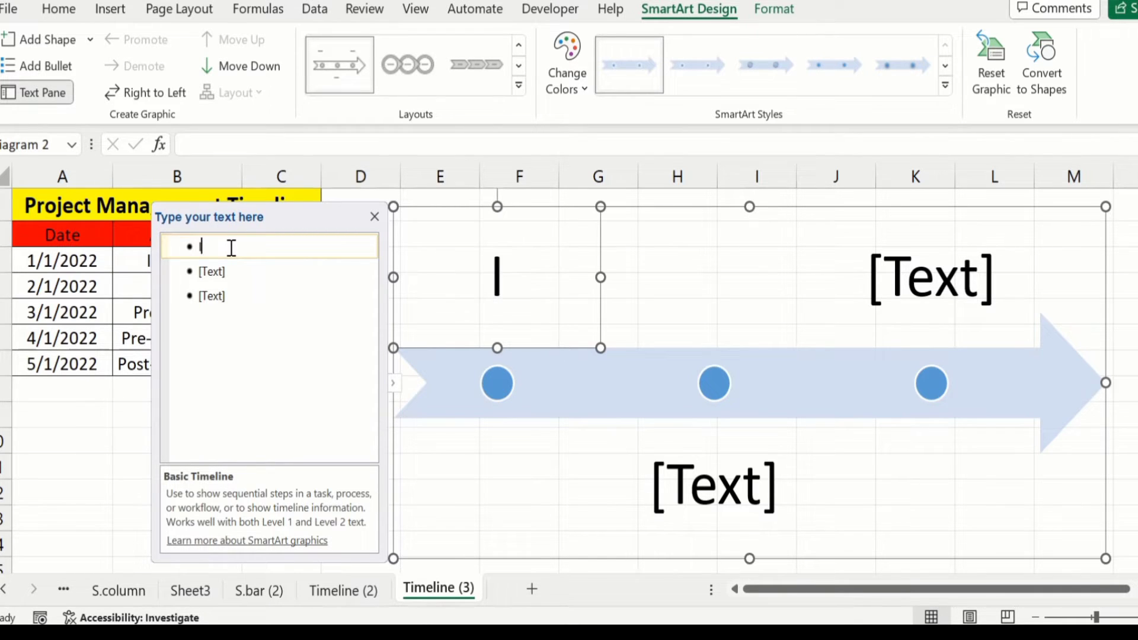
type("deatio")
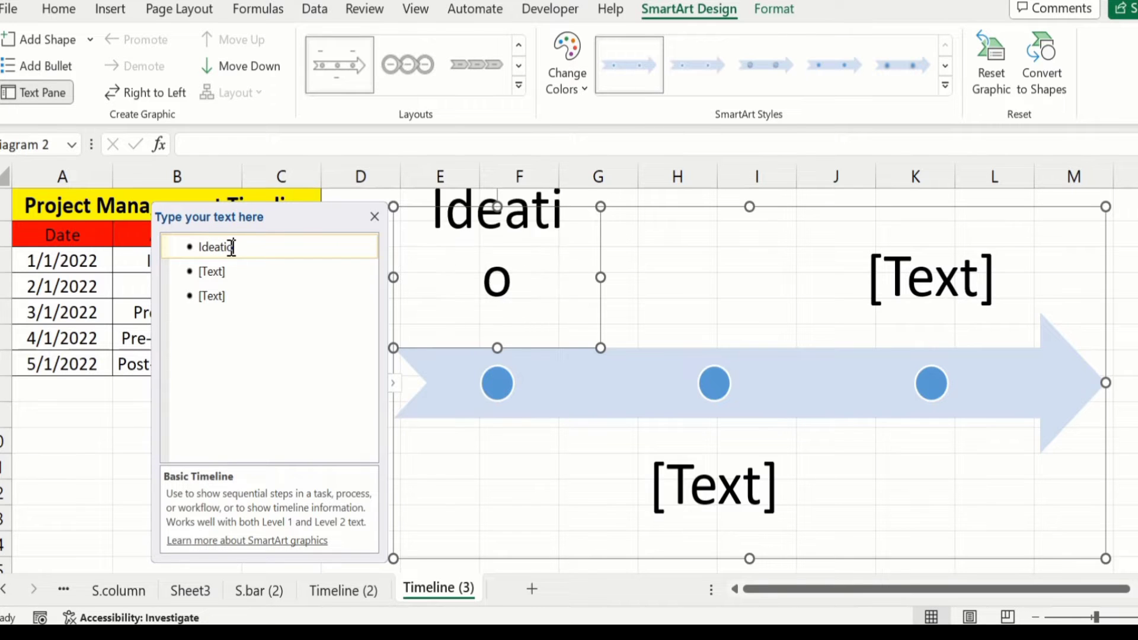
type("n")
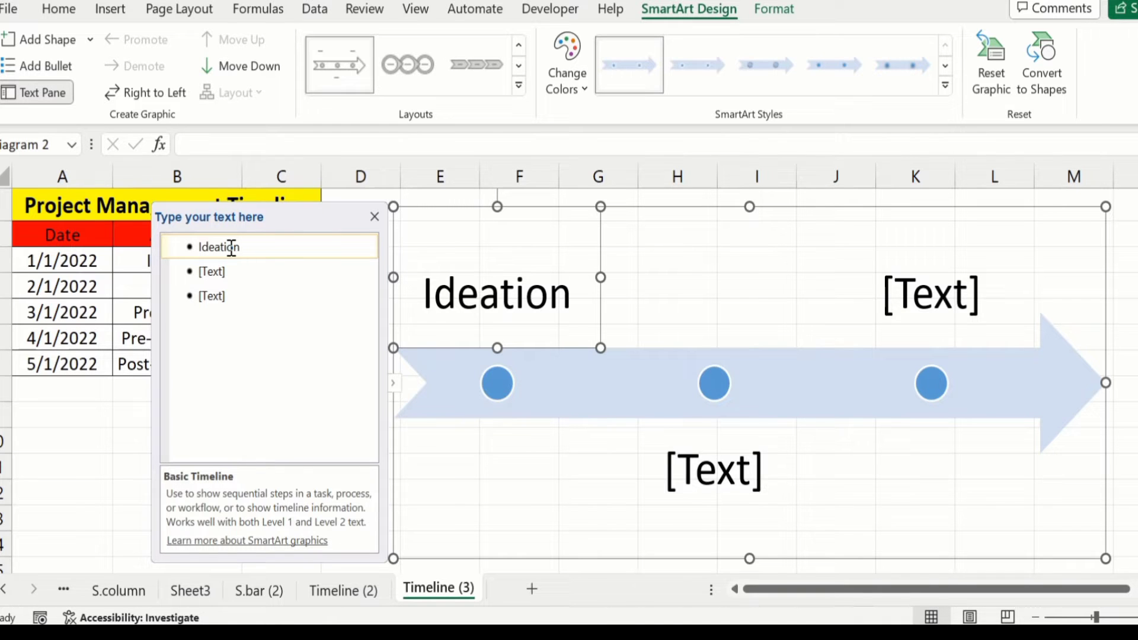
type("01/")
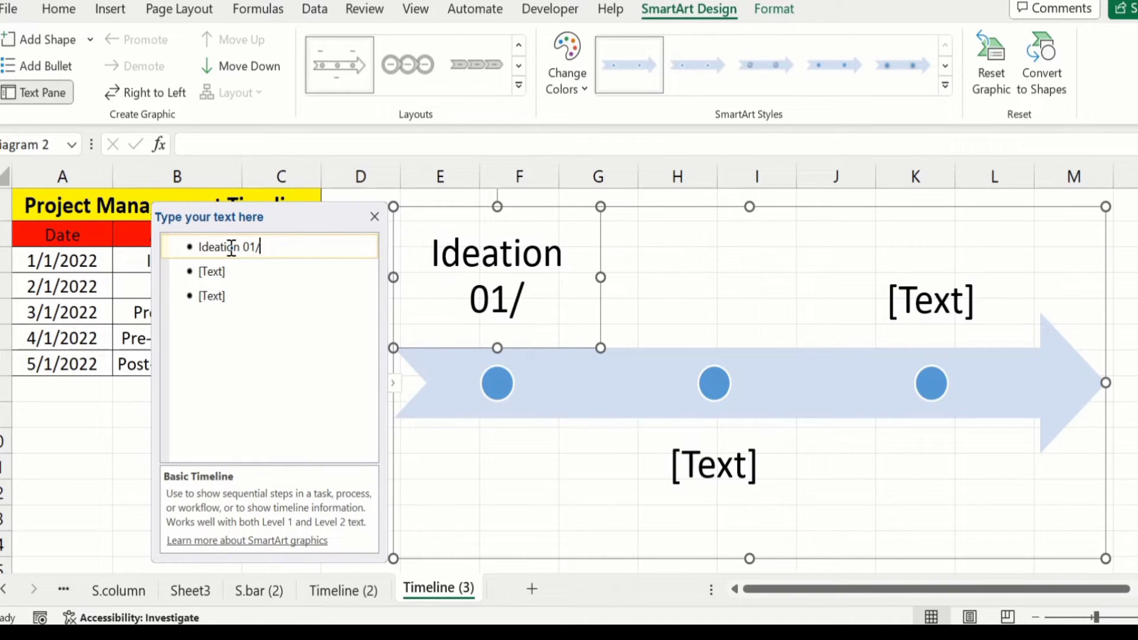
type("01/22")
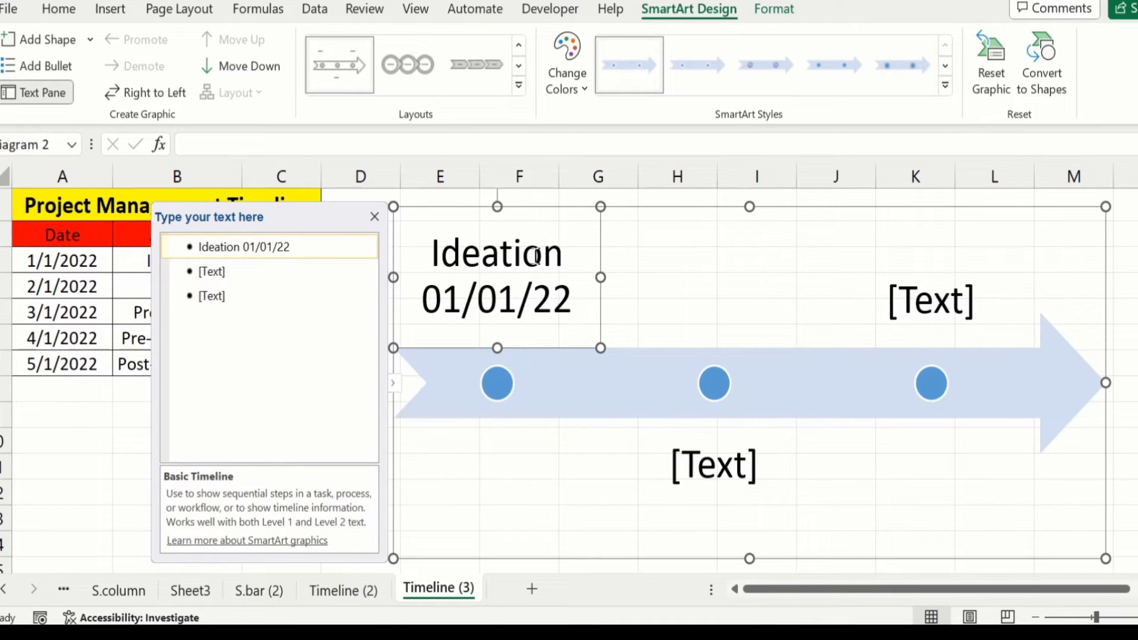
Label the second milestone of the timeline graphic "Design 02/01/22".
left_click(232, 270)
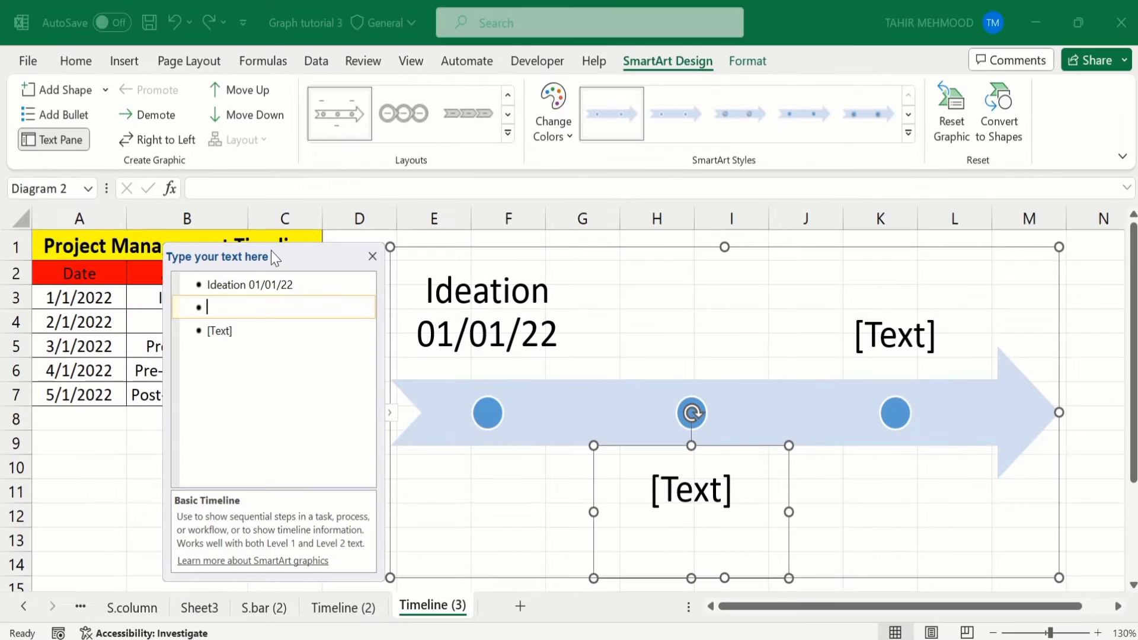
left_click_drag(265, 223, 278, 251)
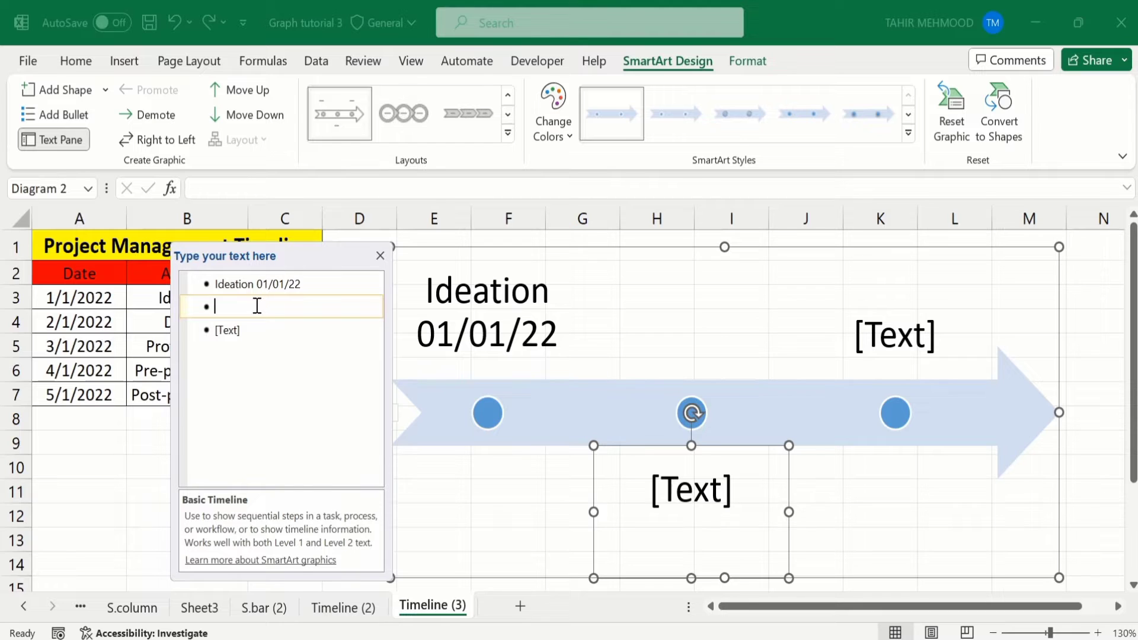
type("D")
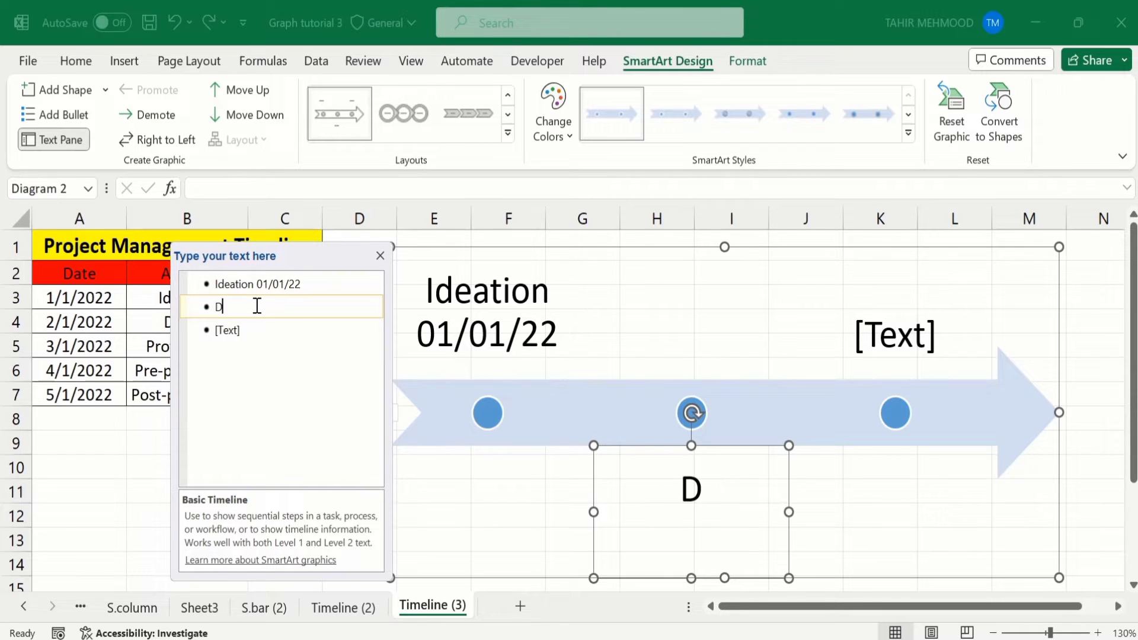
type("esign")
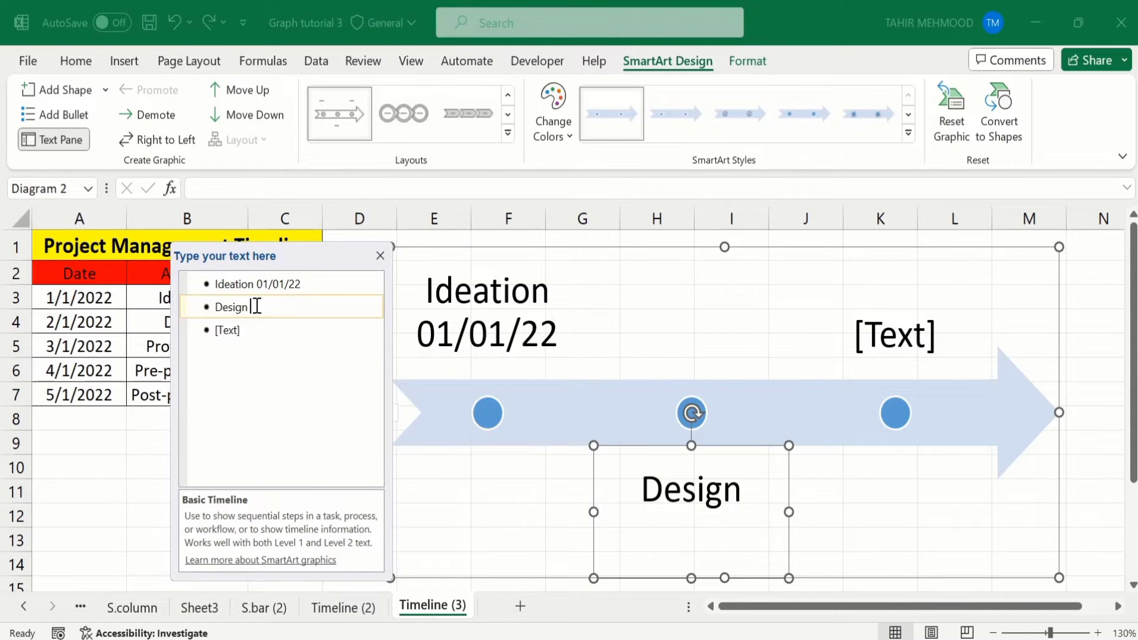
type(" 02/")
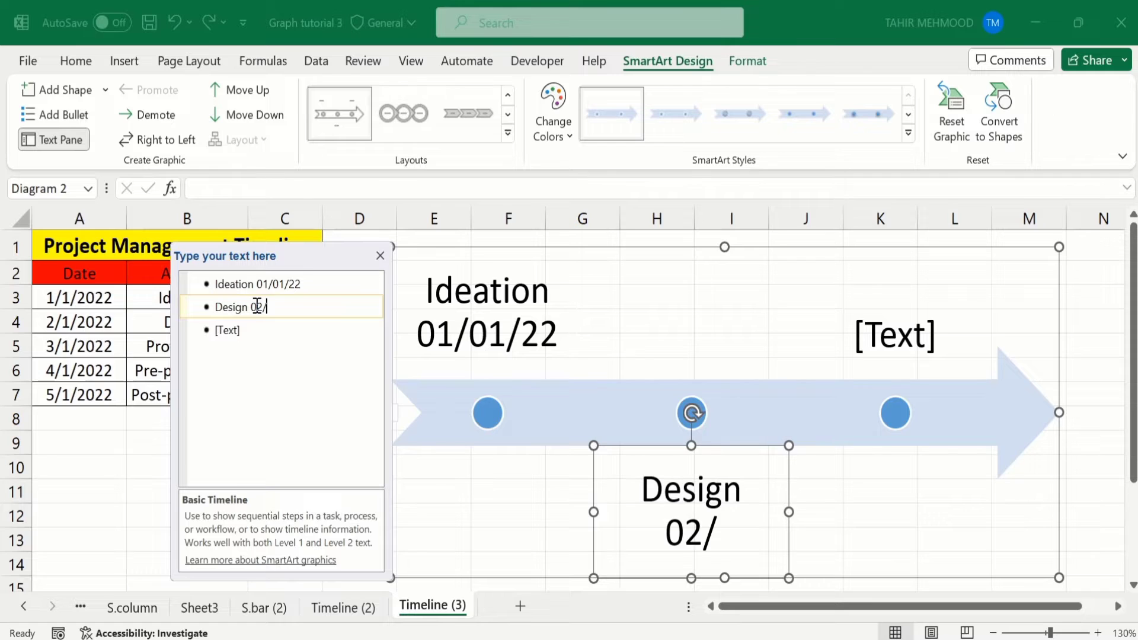
type("01")
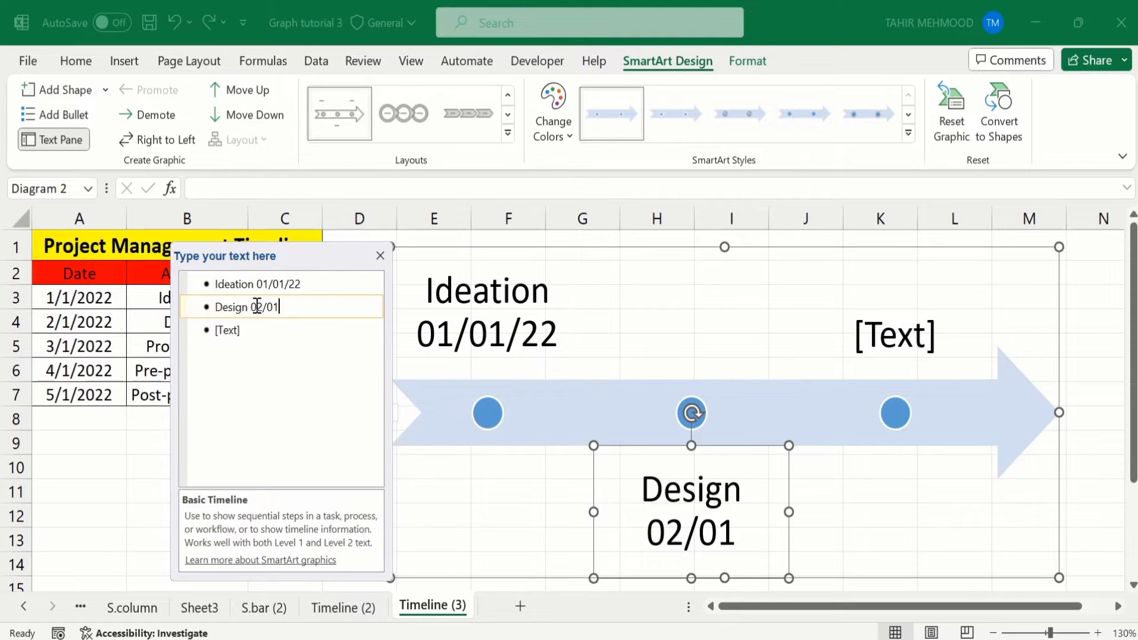
type("/22")
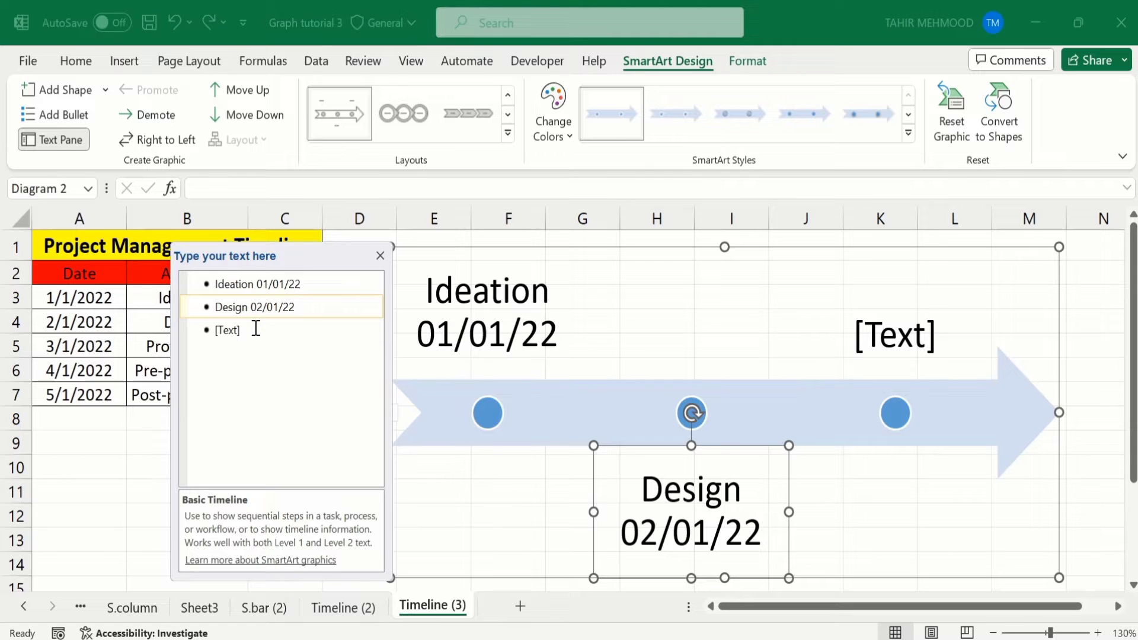
Add two blank milestones to the timeline graphic, one after Design and one at the end.
left_click(256, 328)
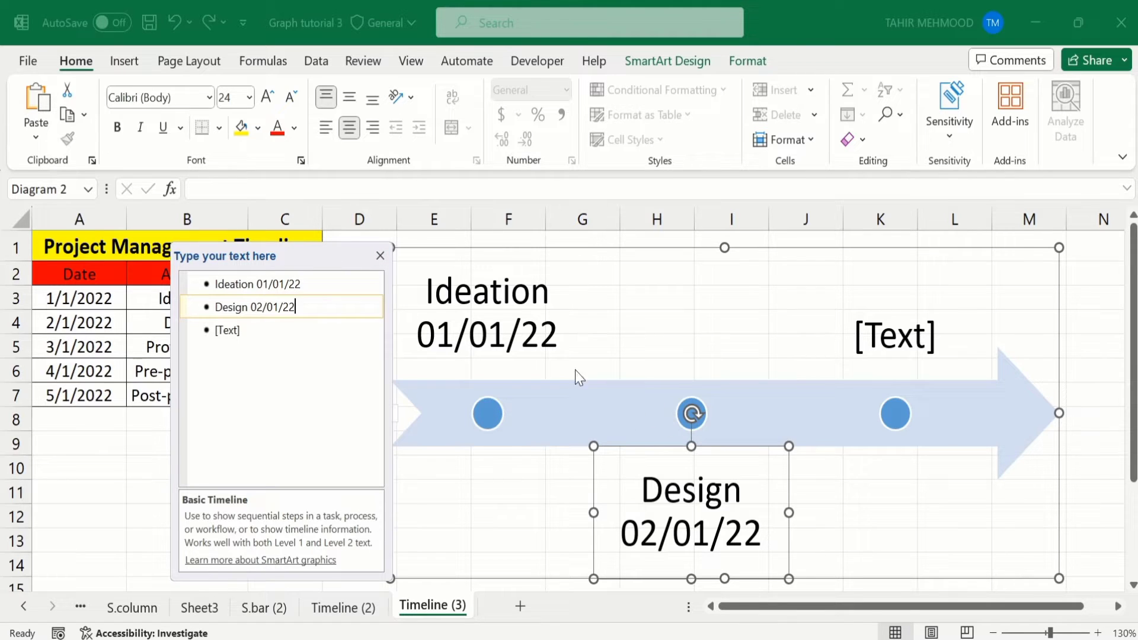
left_click(93, 301)
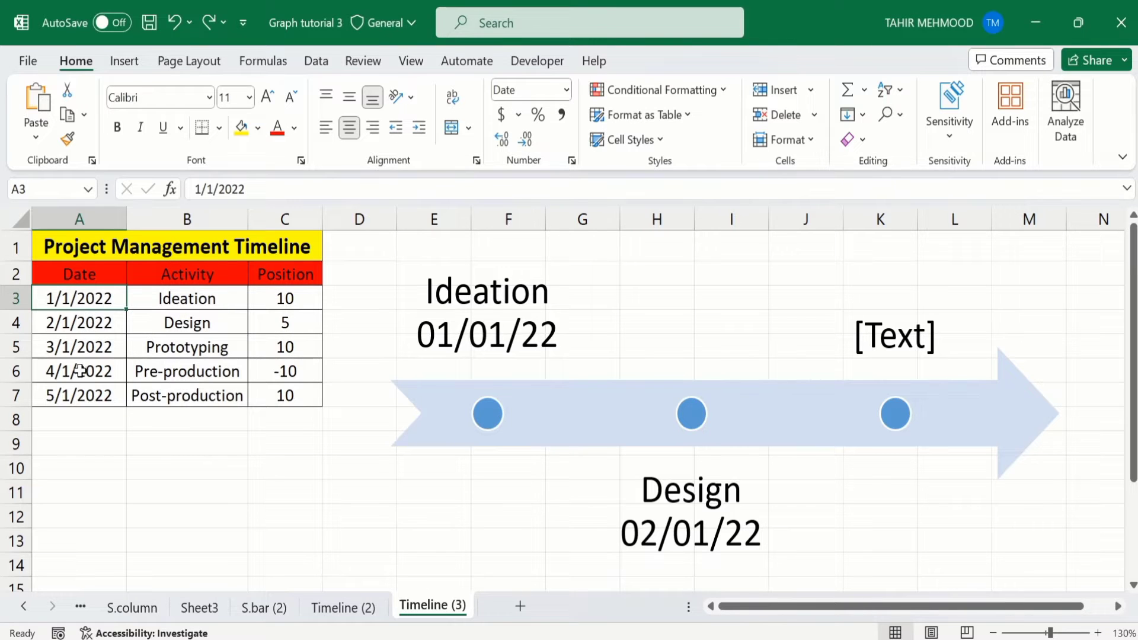
left_click(393, 318)
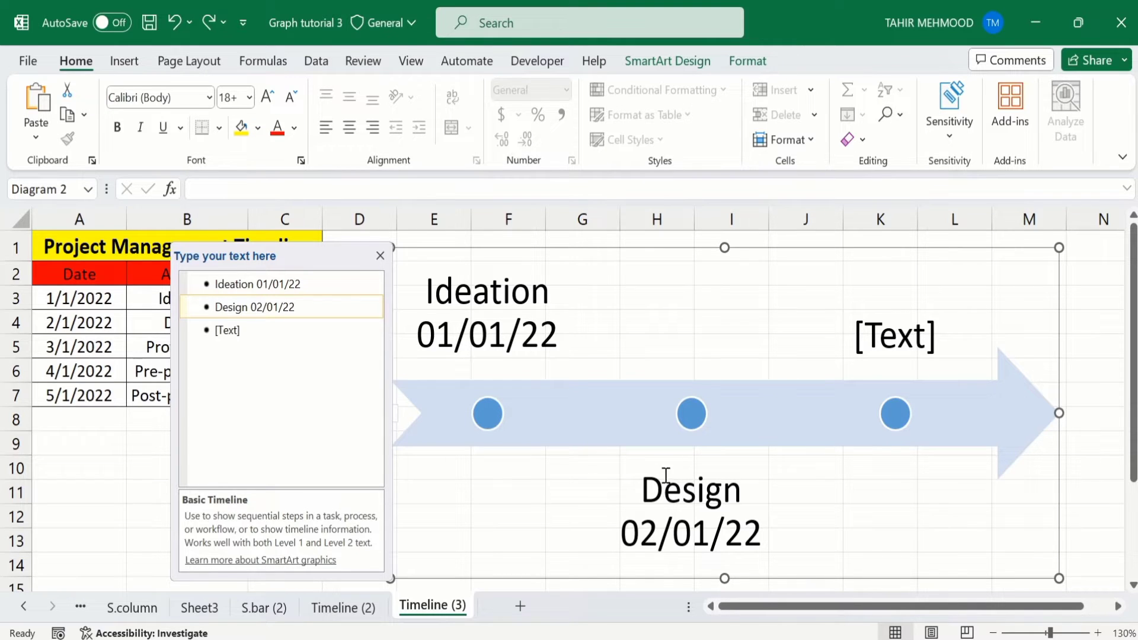
left_click(305, 304)
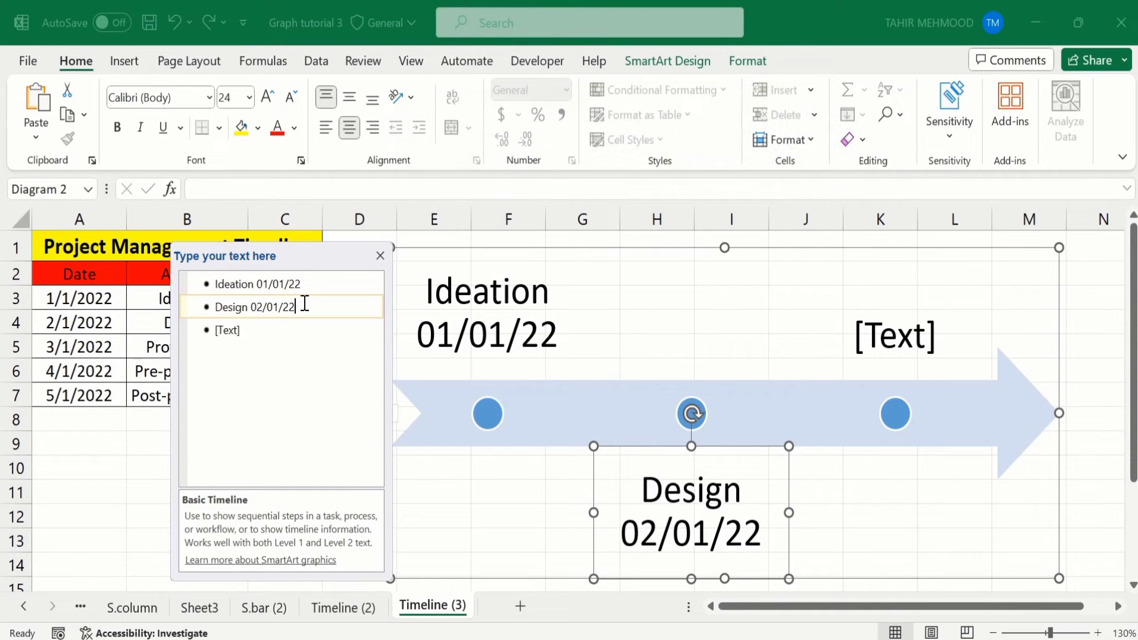
key("Return")
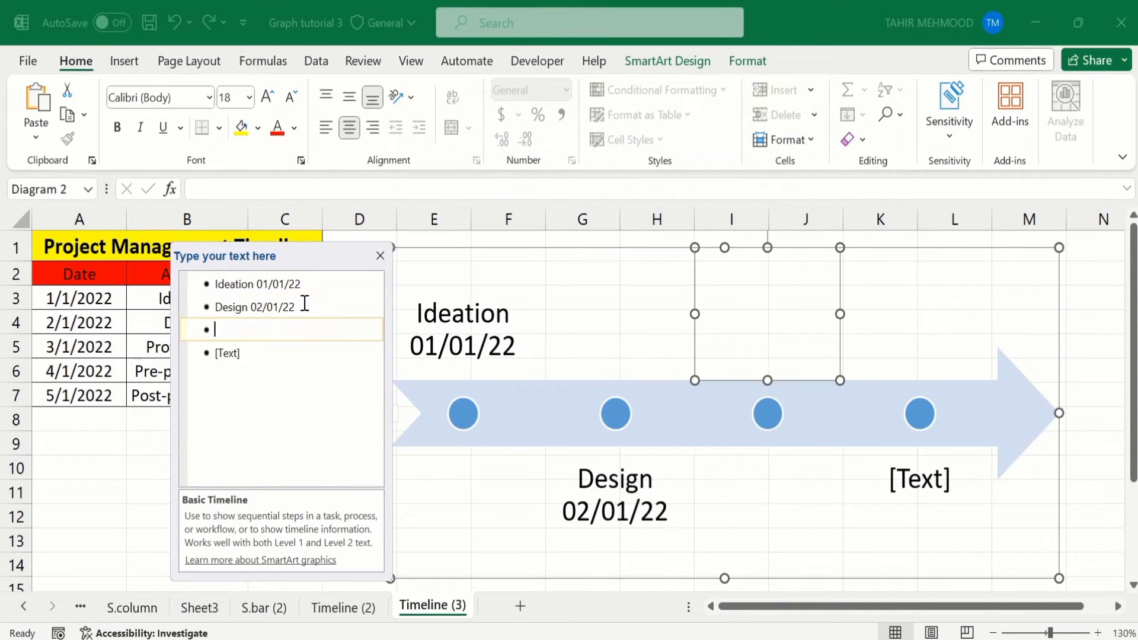
left_click(248, 355)
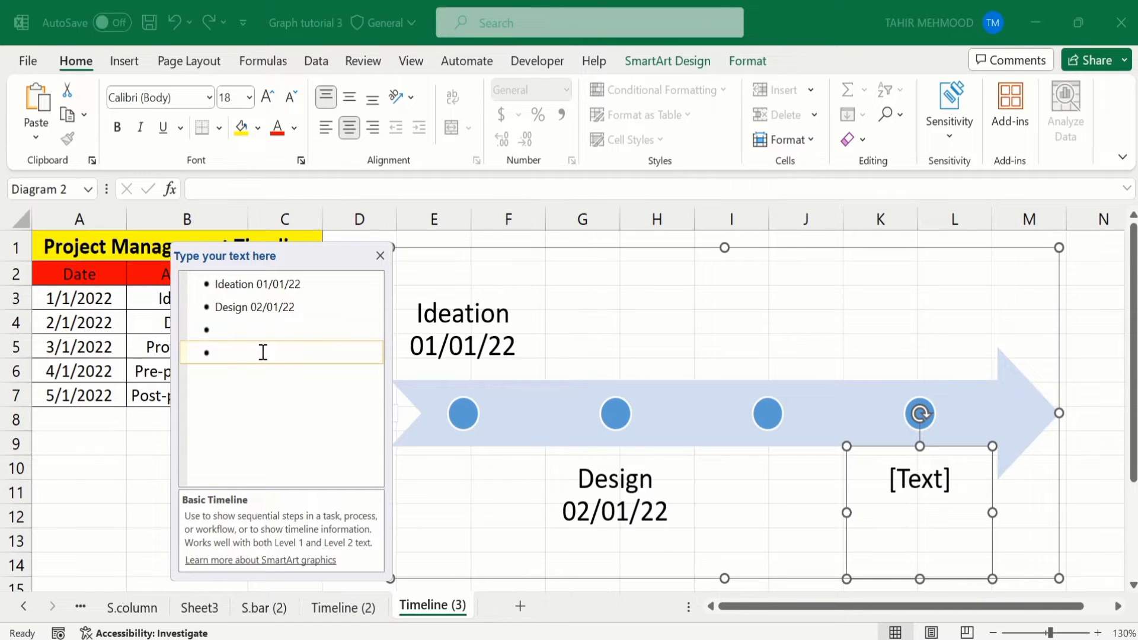
key("Return")
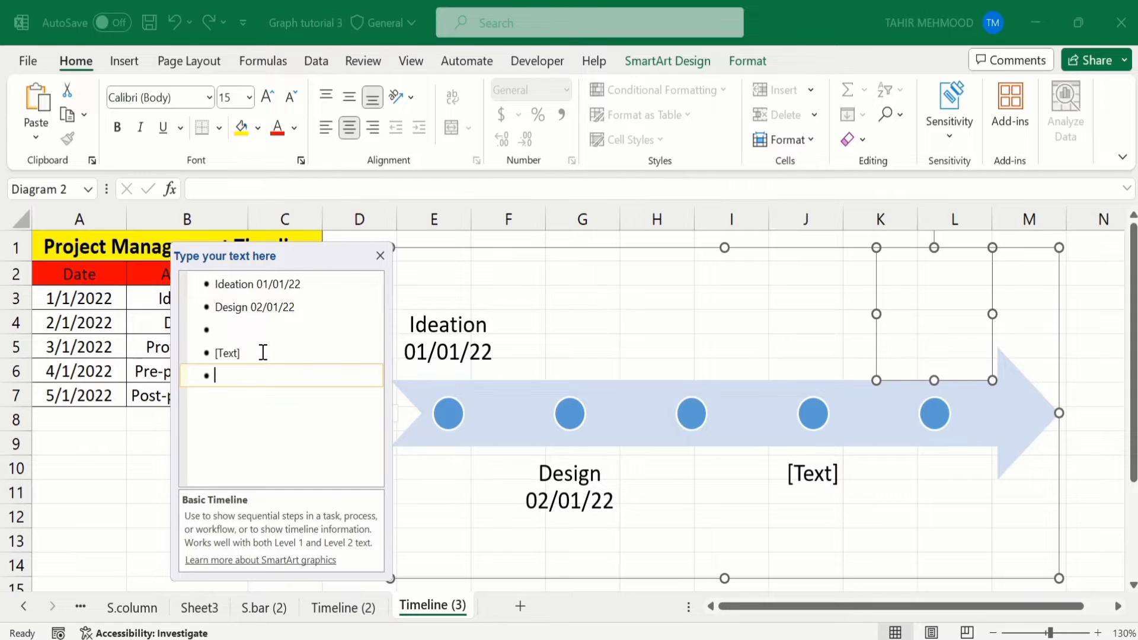
Label the third milestone of the timeline graphic "Prototype 03/01/22".
left_click(230, 326)
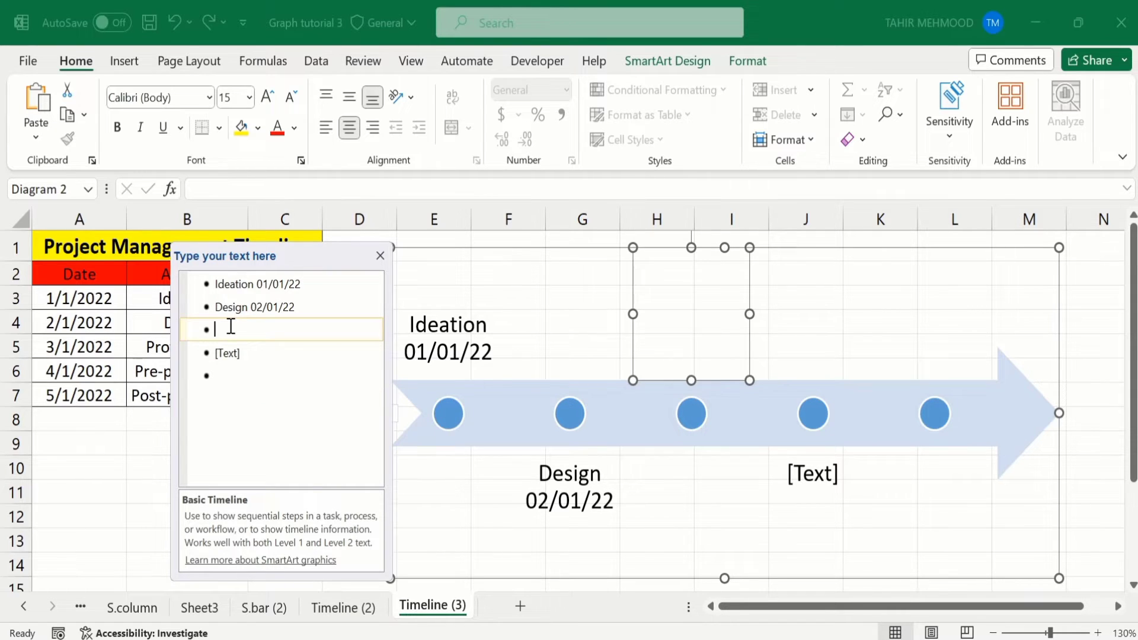
type("Prototype")
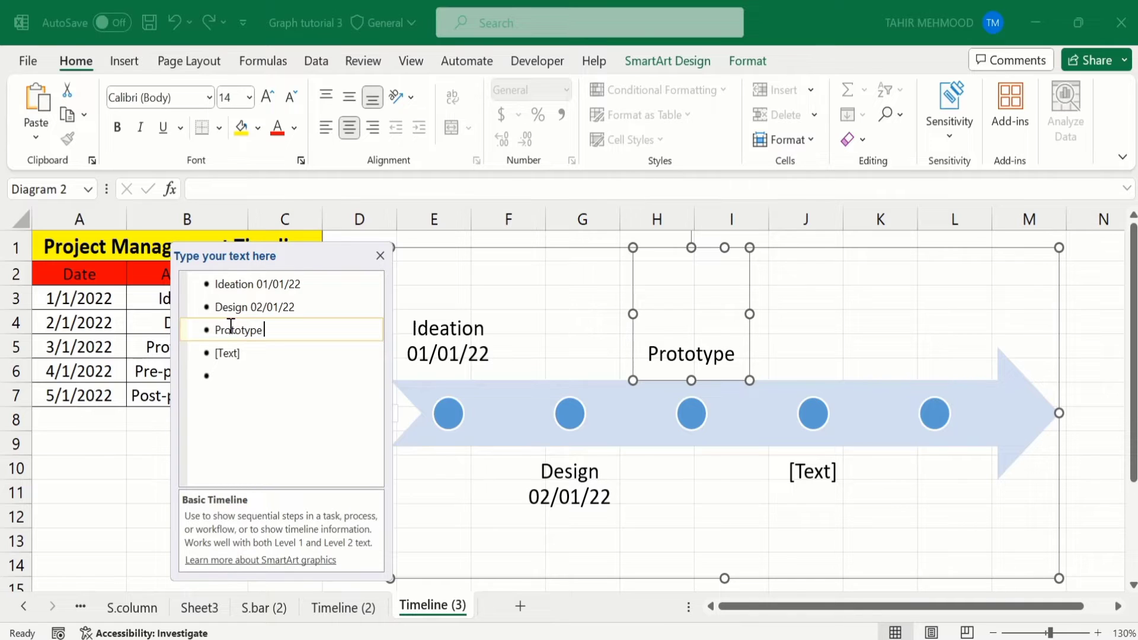
type(" 03/01")
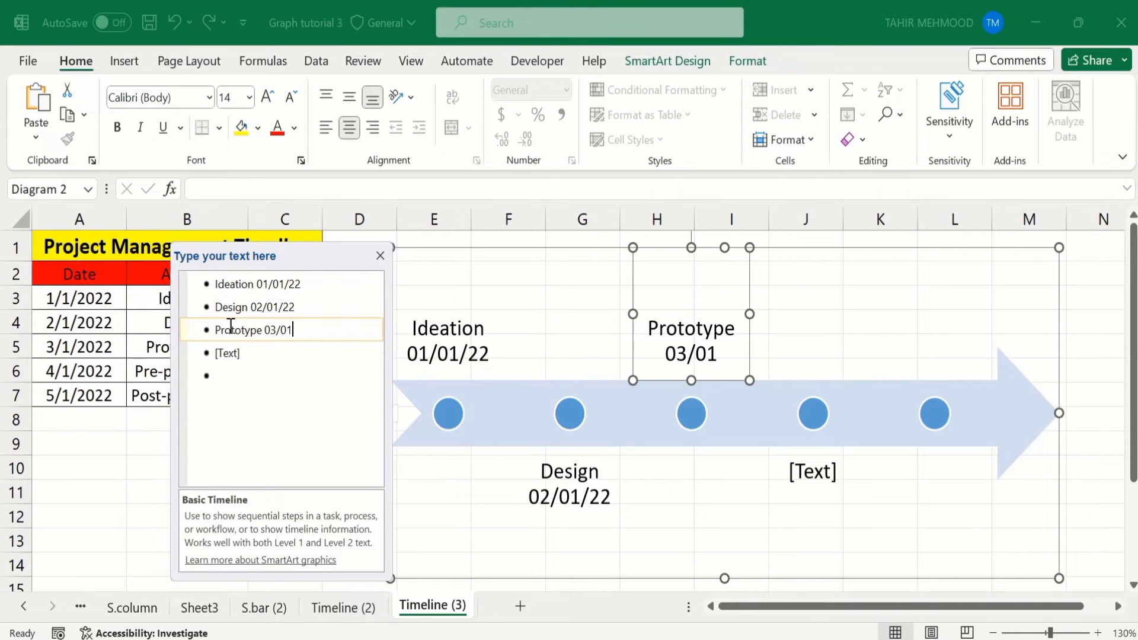
type("/22")
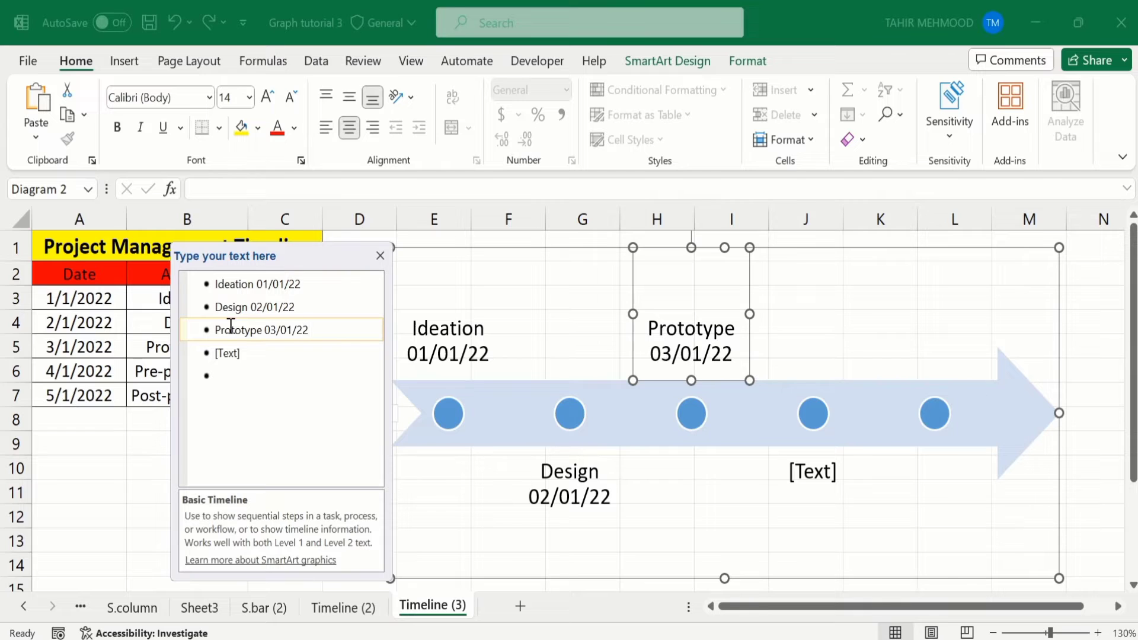
Label the fourth milestone of the timeline graphic "Pre-production 04/01/22".
left_click(238, 354)
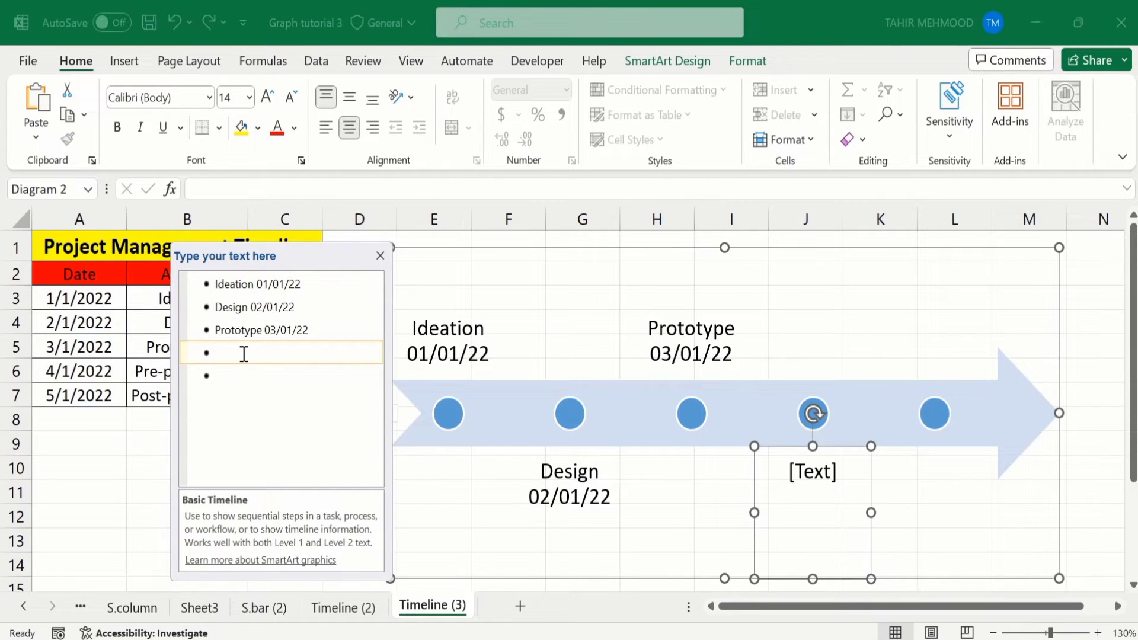
type("Pre-produc")
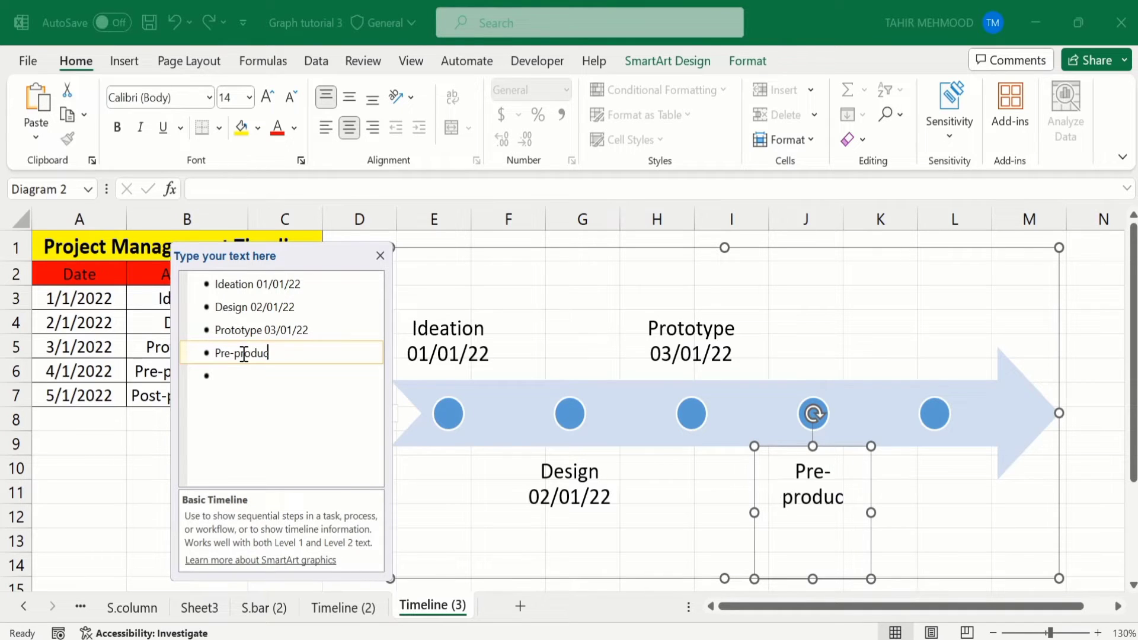
type("tion")
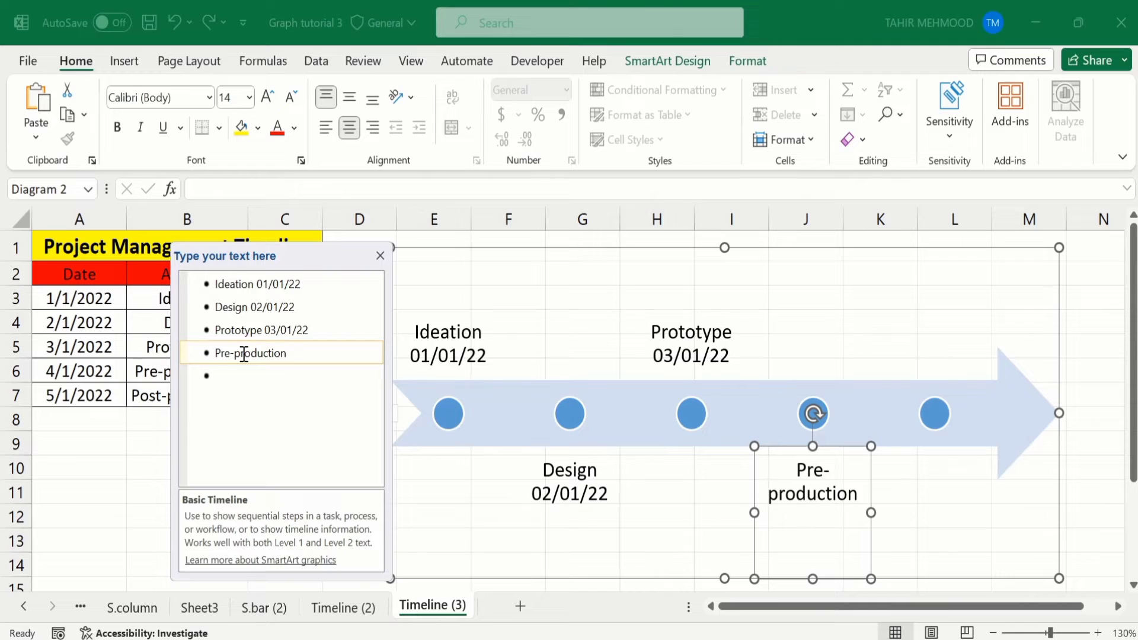
type(" 04/01")
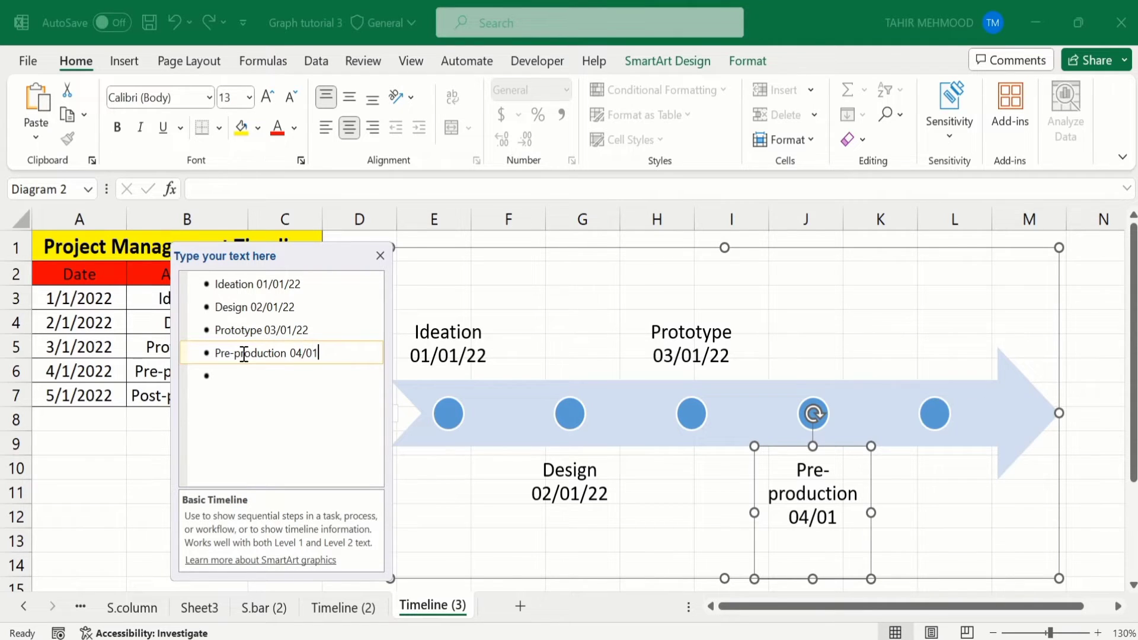
type("/22")
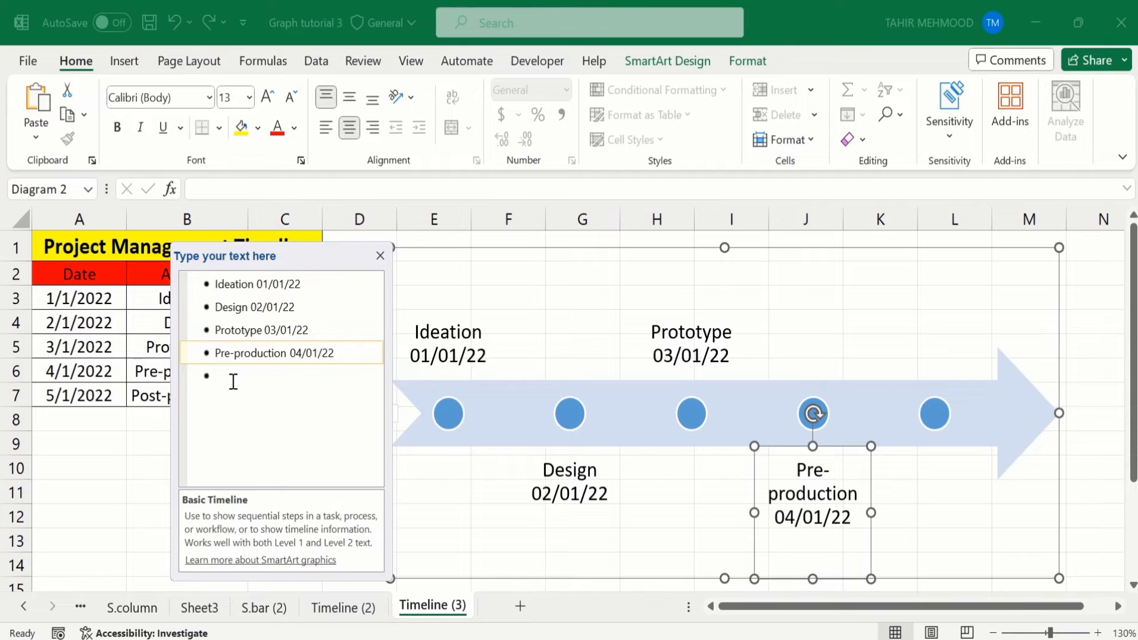
Label the fifth milestone of the timeline graphic "Post-production 05/01/22" and leave text editing.
left_click(234, 382)
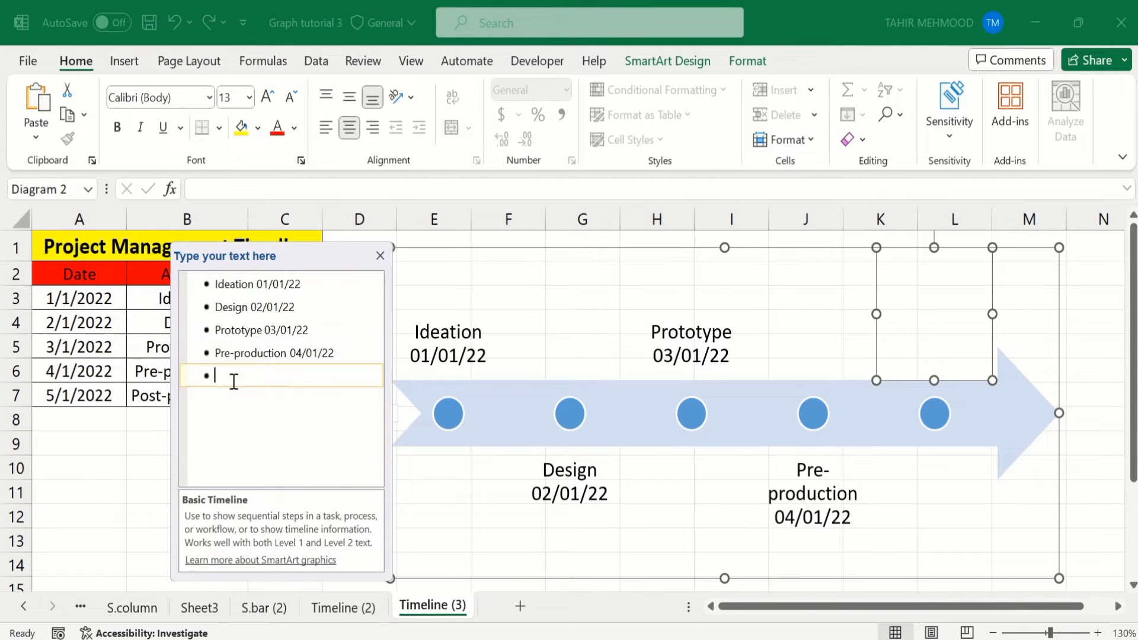
type("Post-prod")
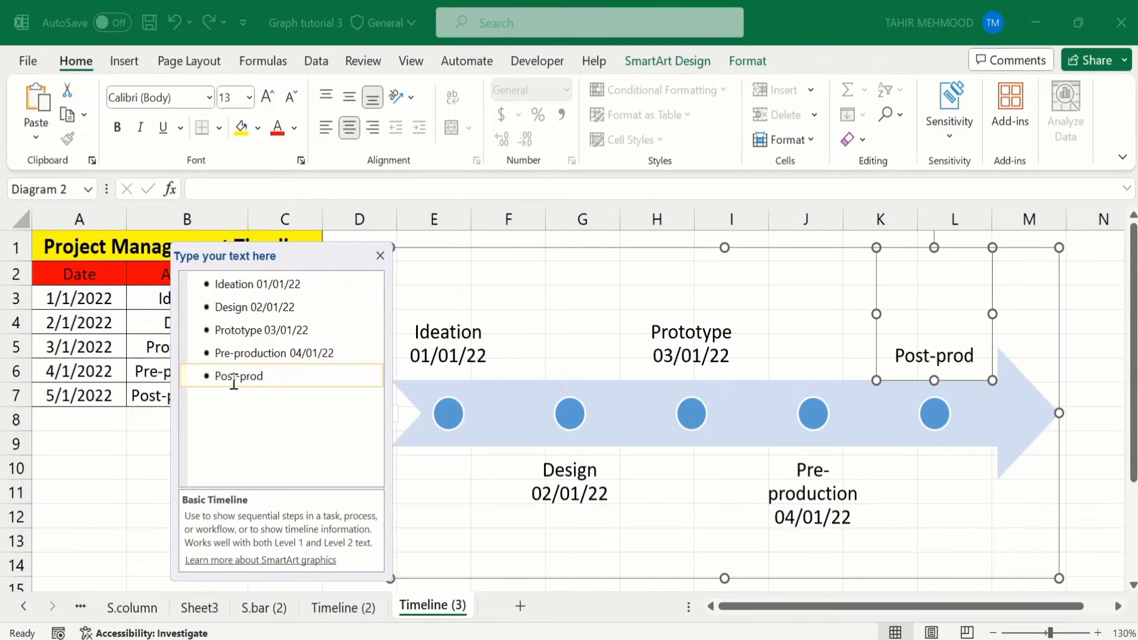
type("uction")
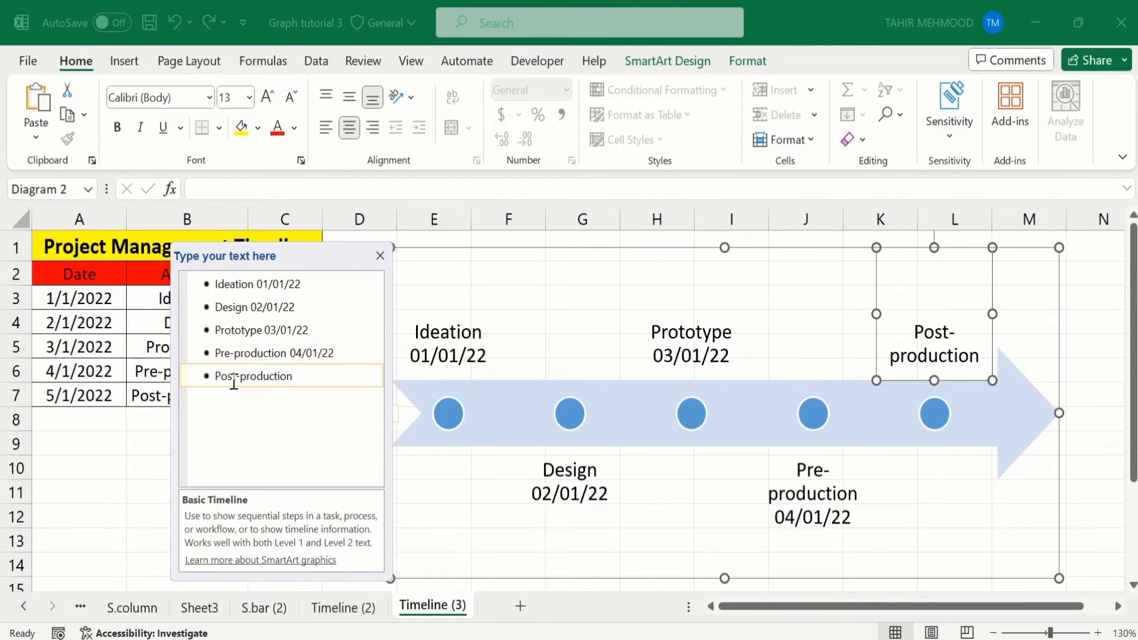
type(" 05")
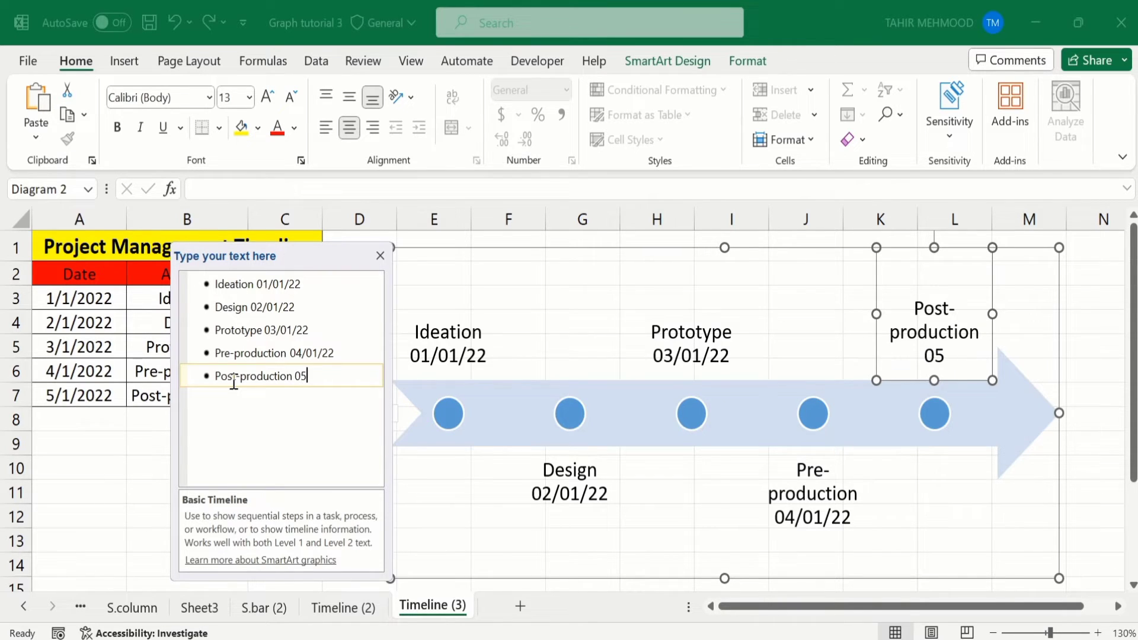
type("/01")
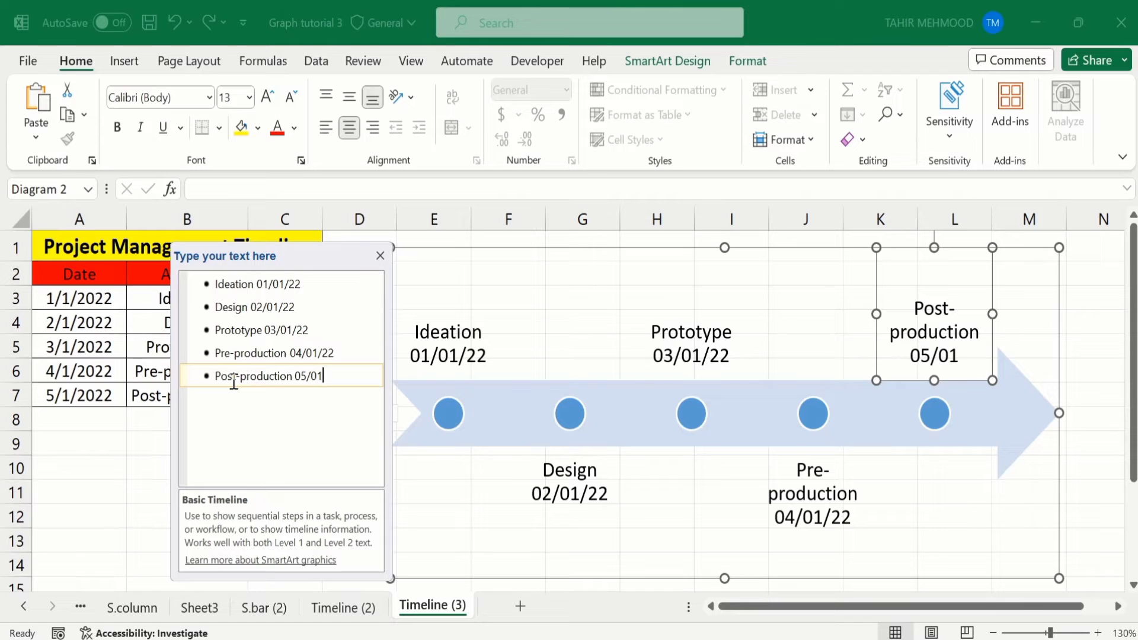
type("/22")
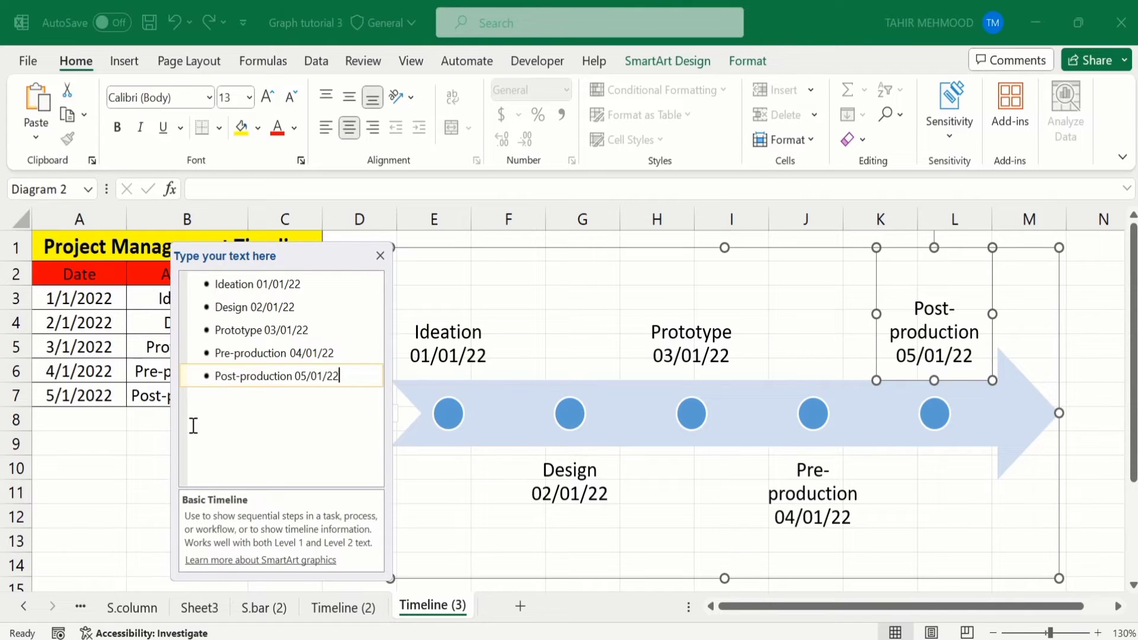
left_click(144, 471)
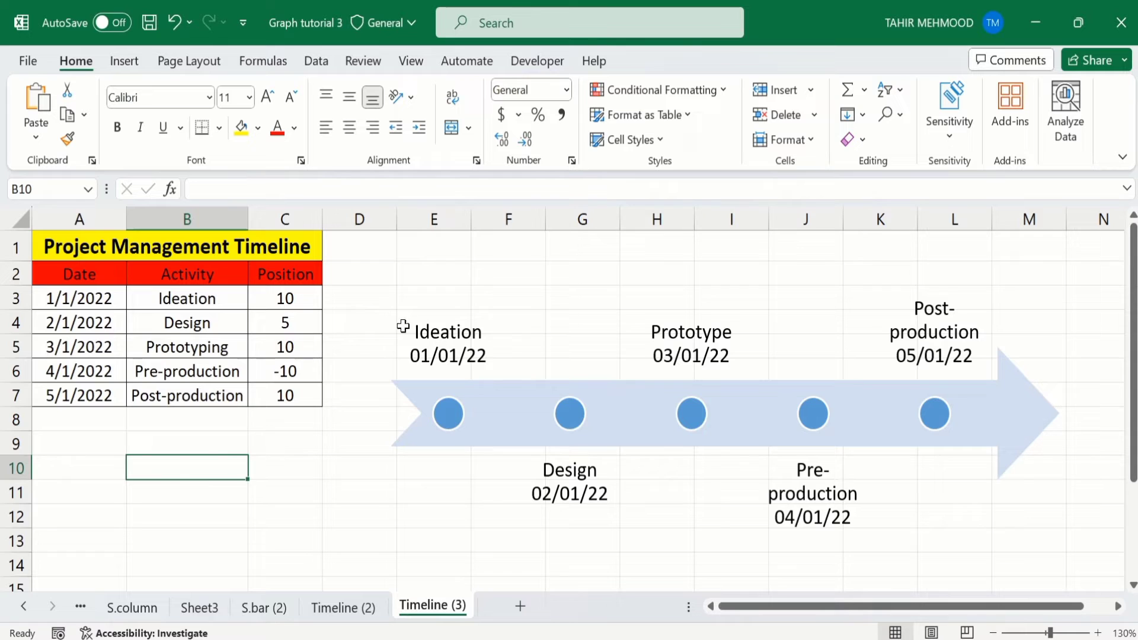
Make the text of all five timeline milestones bold and red.
left_click(417, 250)
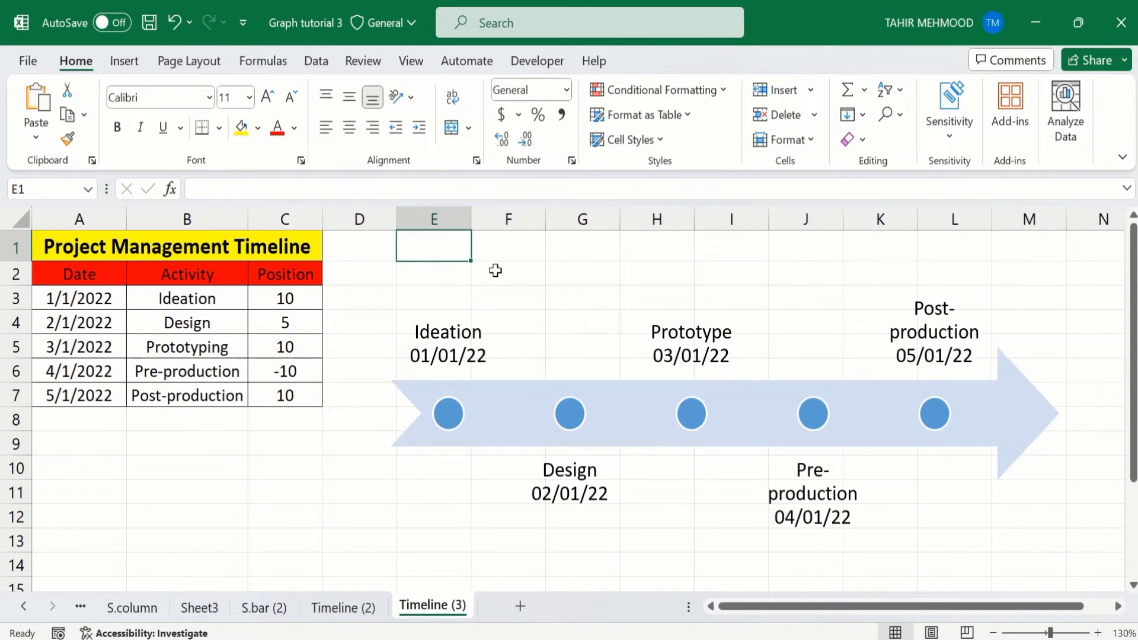
left_click(494, 299)
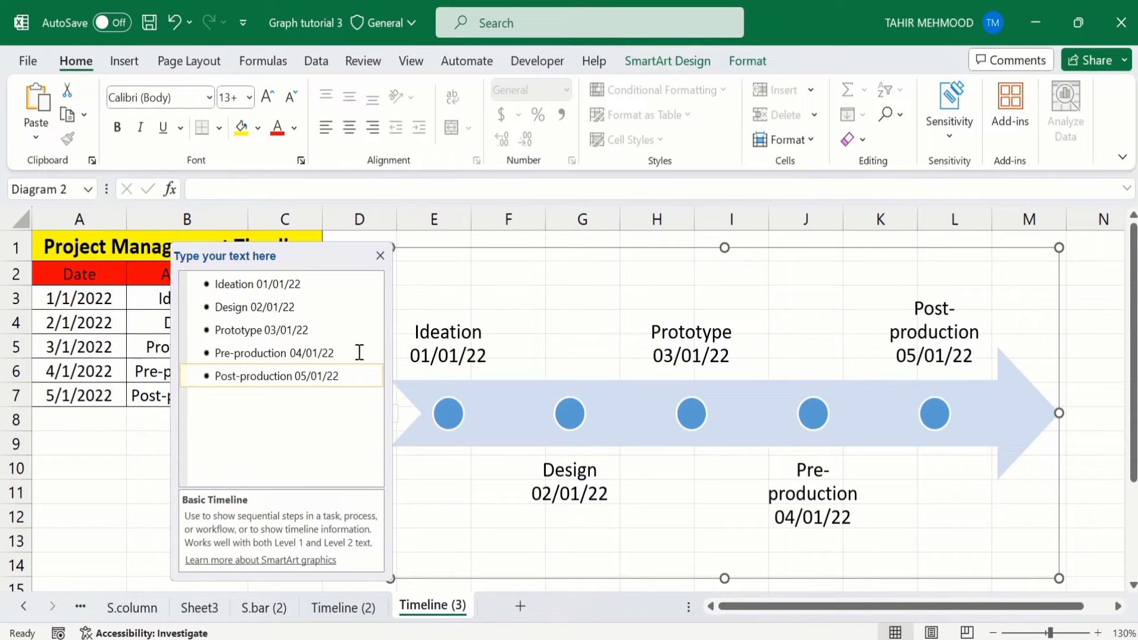
left_click_drag(353, 376, 221, 290)
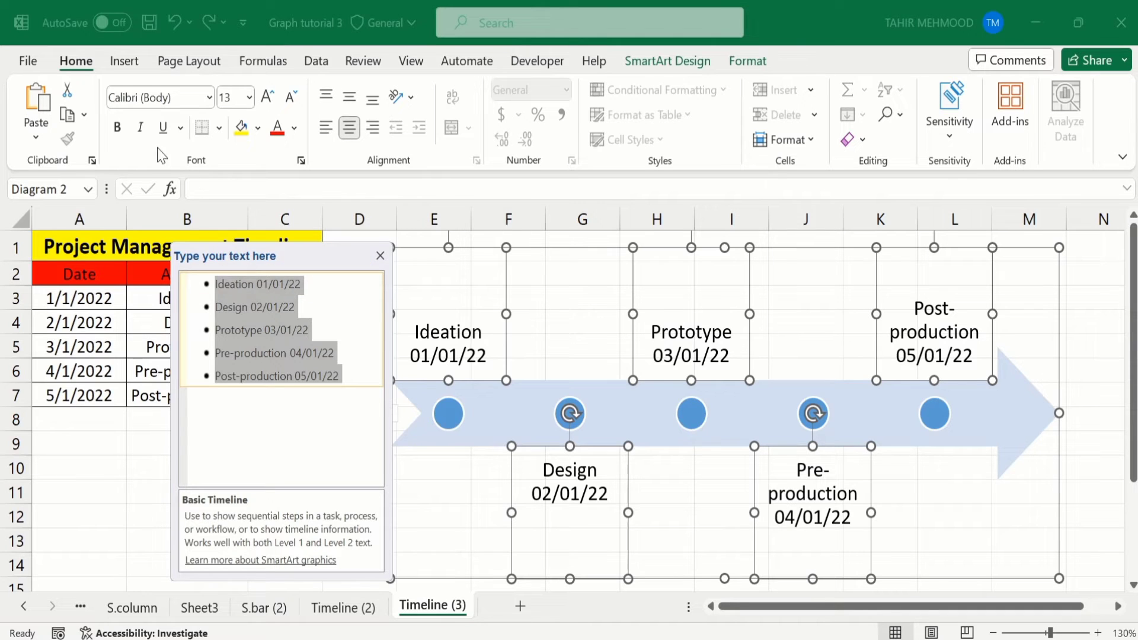
left_click(117, 129)
left_click(294, 129)
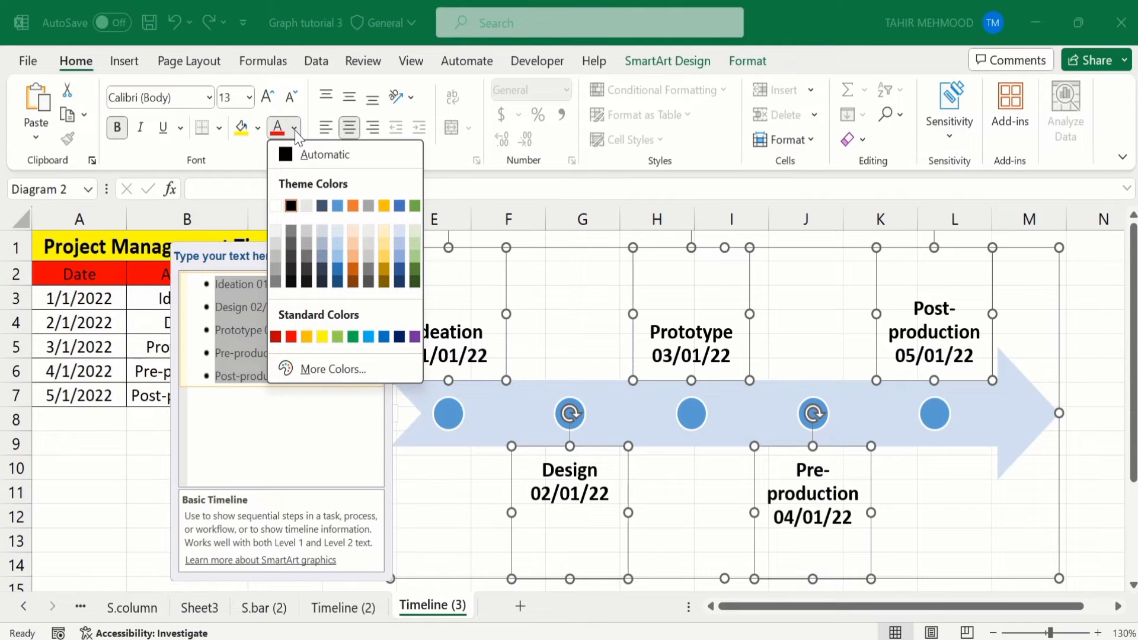
left_click(292, 336)
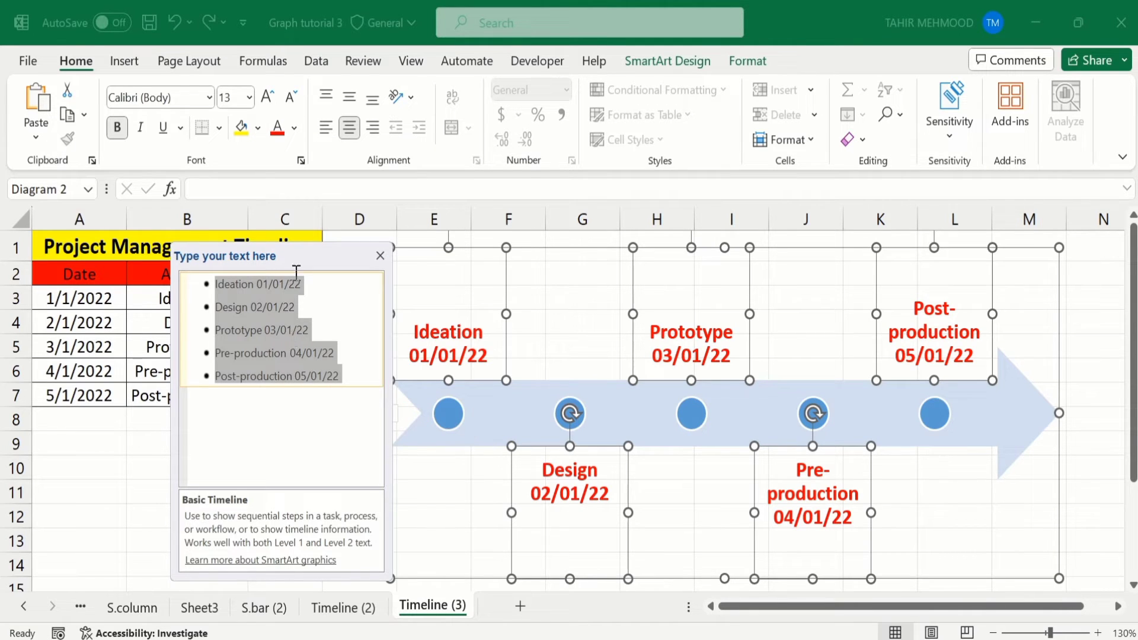
left_click(411, 234)
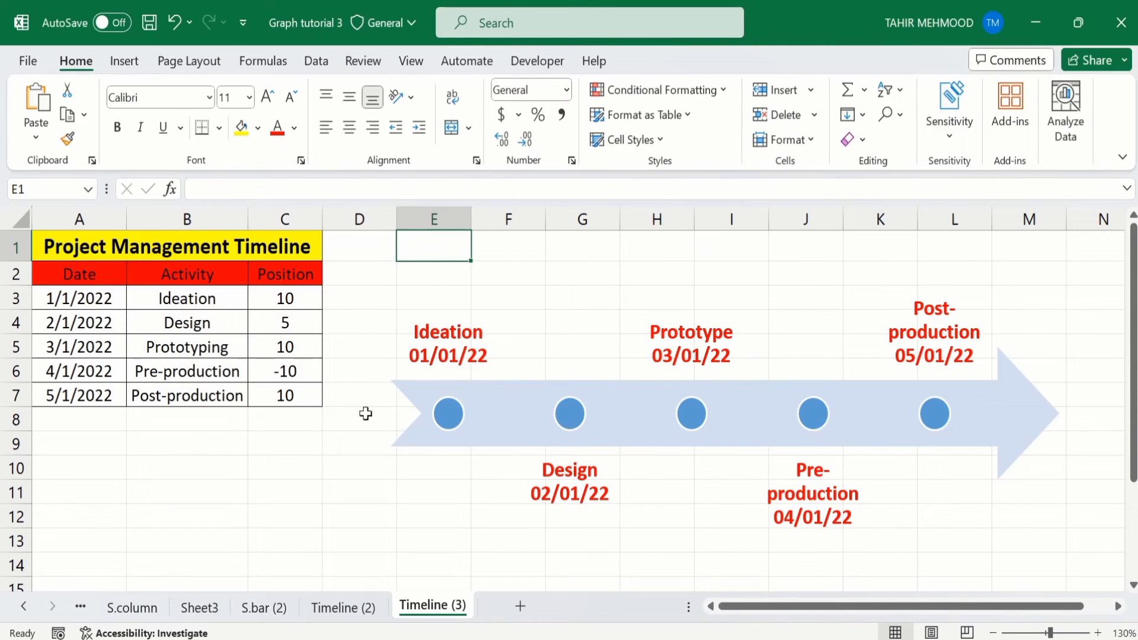
Give the timeline's arrow shape a light green fill and a black outline.
left_click(415, 394)
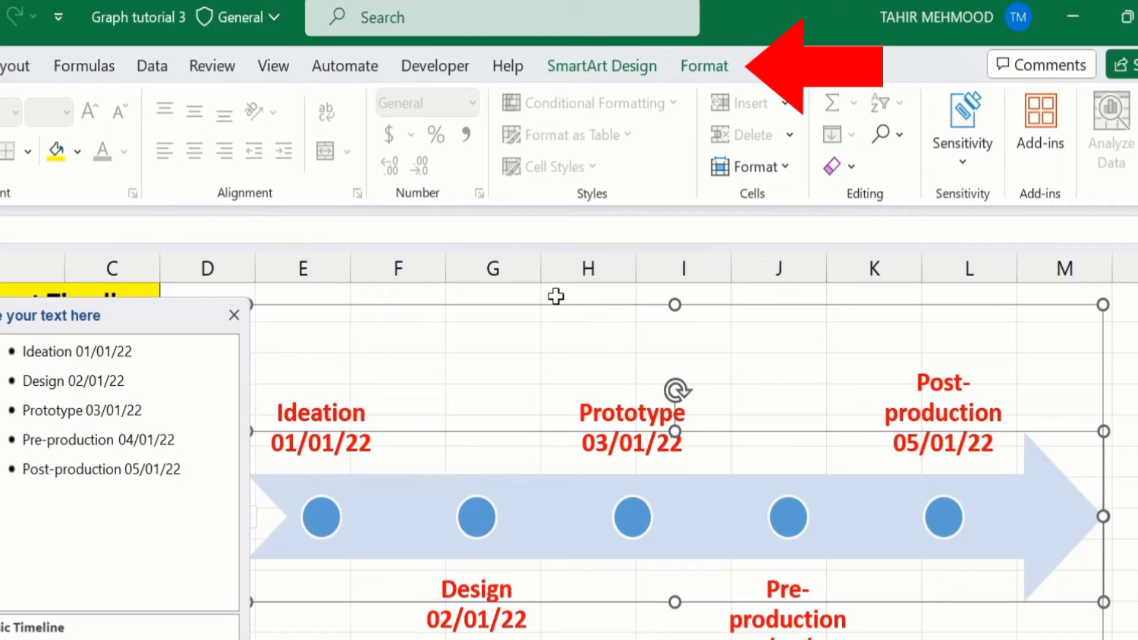
left_click(695, 61)
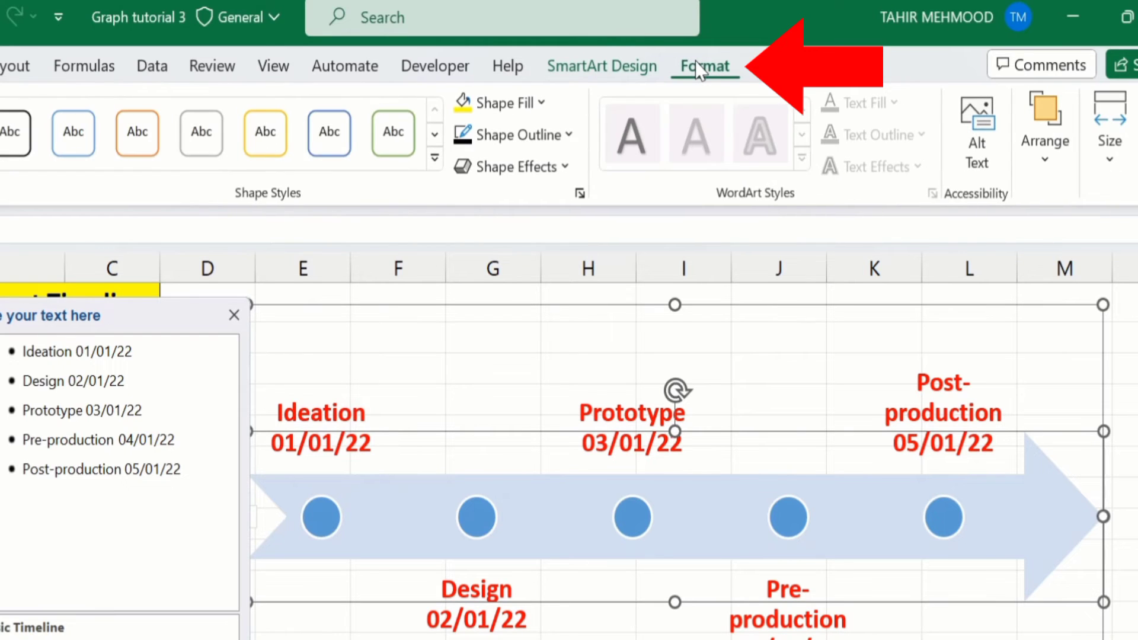
left_click(542, 103)
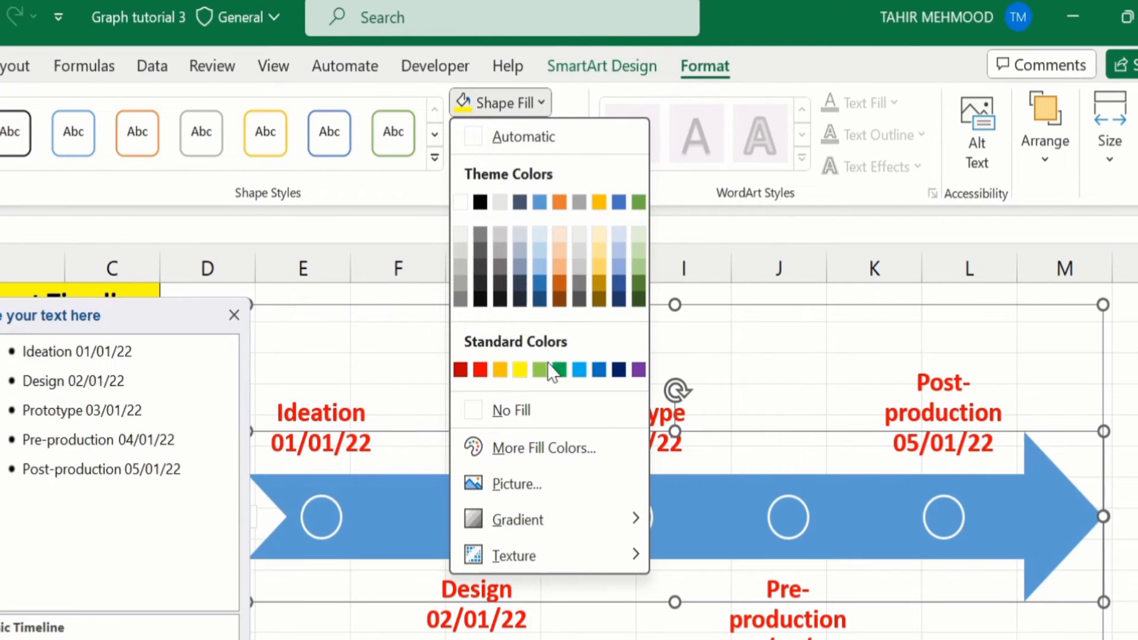
left_click(540, 371)
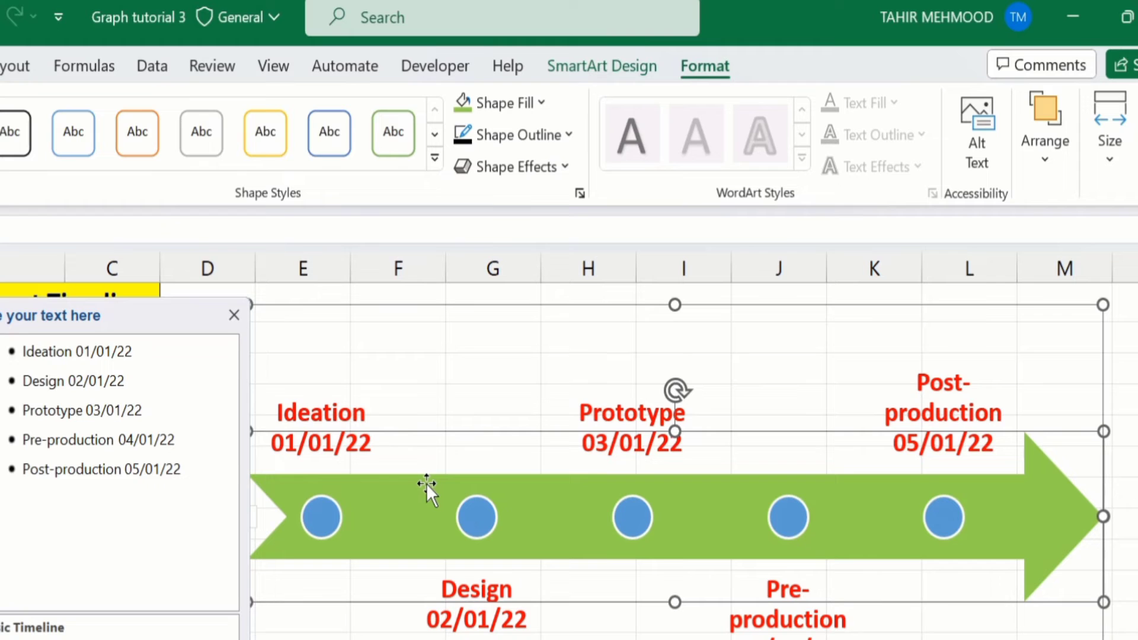
left_click(569, 137)
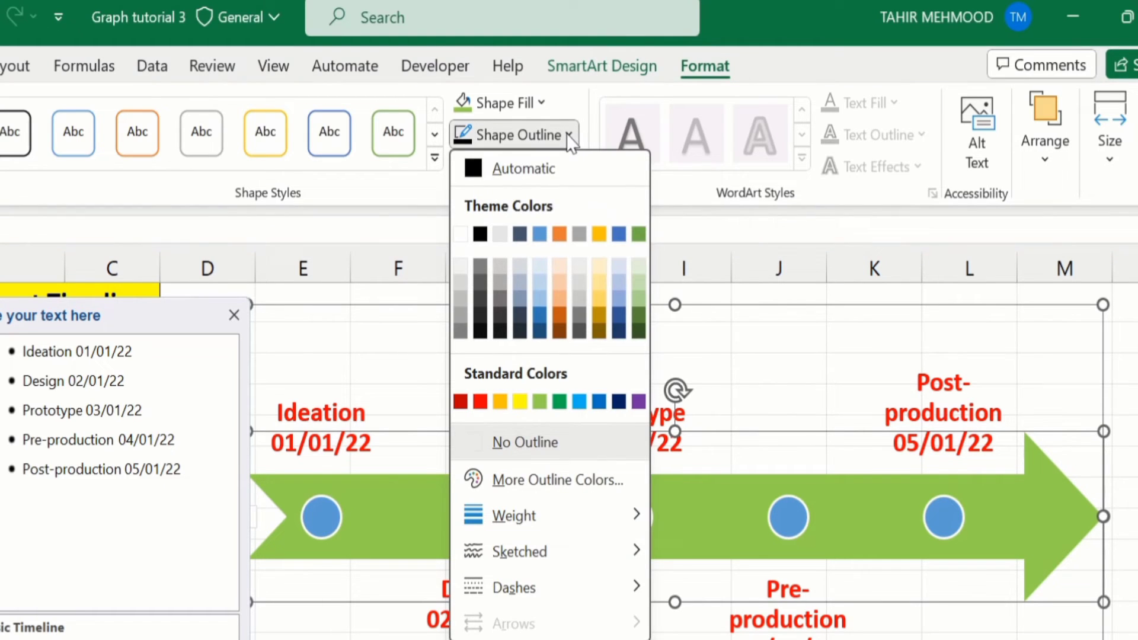
left_click(478, 232)
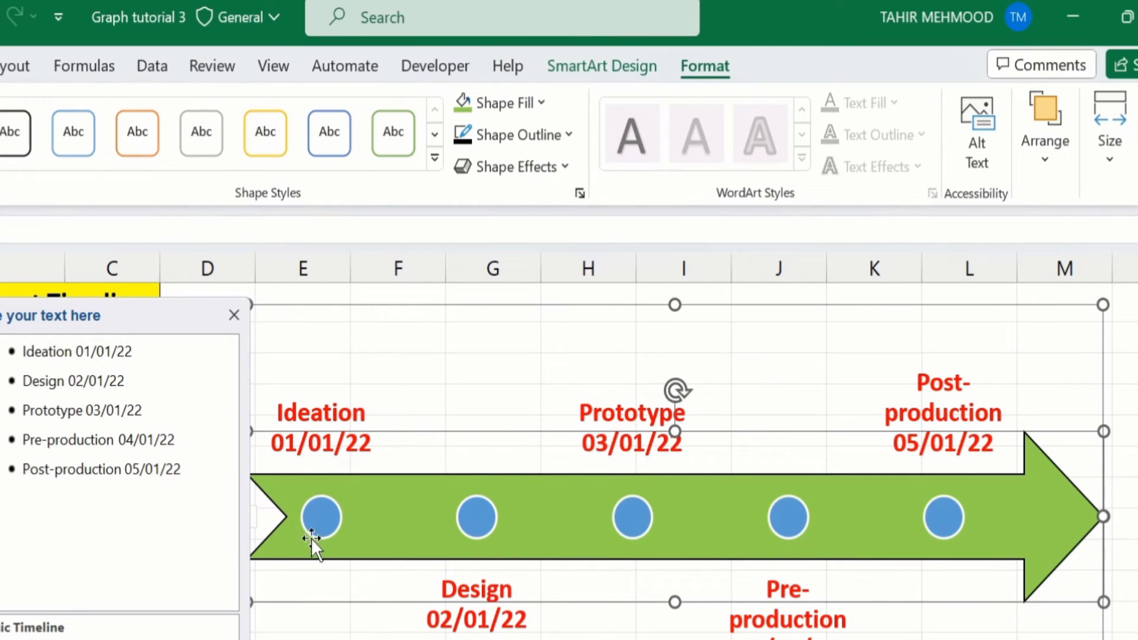
Give the Ideation milestone's circle a red fill and a black outline.
left_click(329, 518)
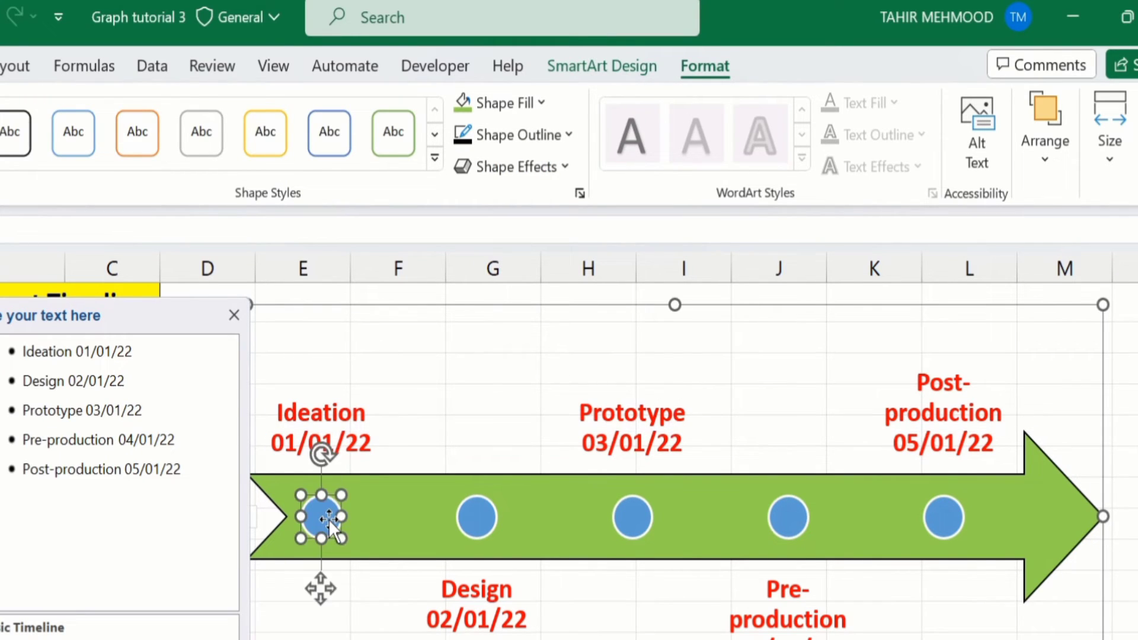
left_click(549, 102)
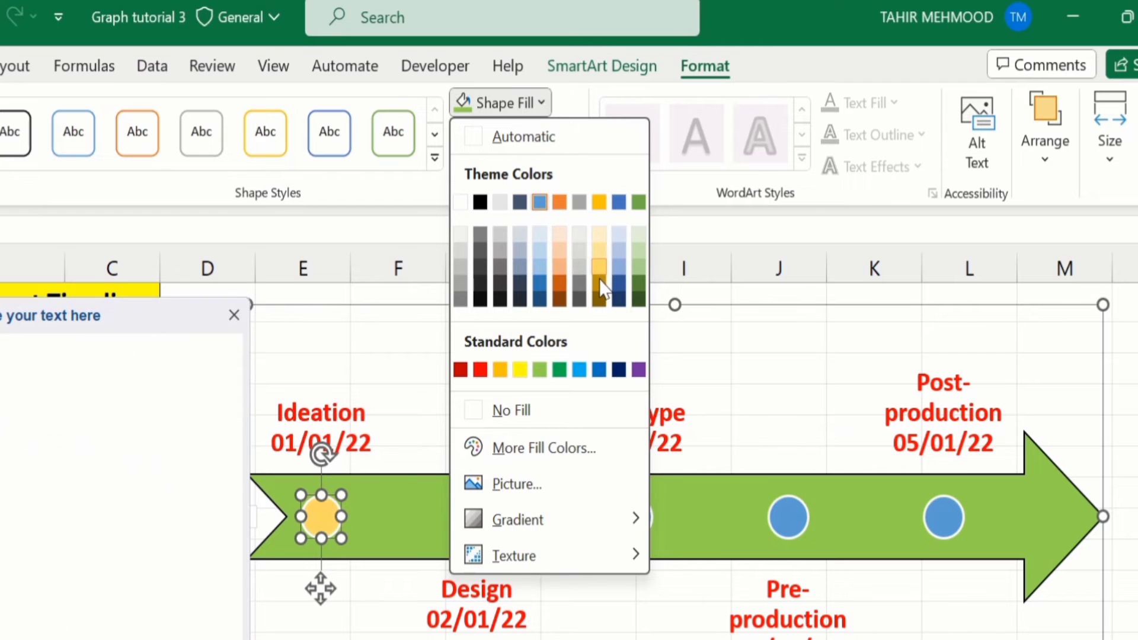
left_click(481, 370)
left_click(519, 129)
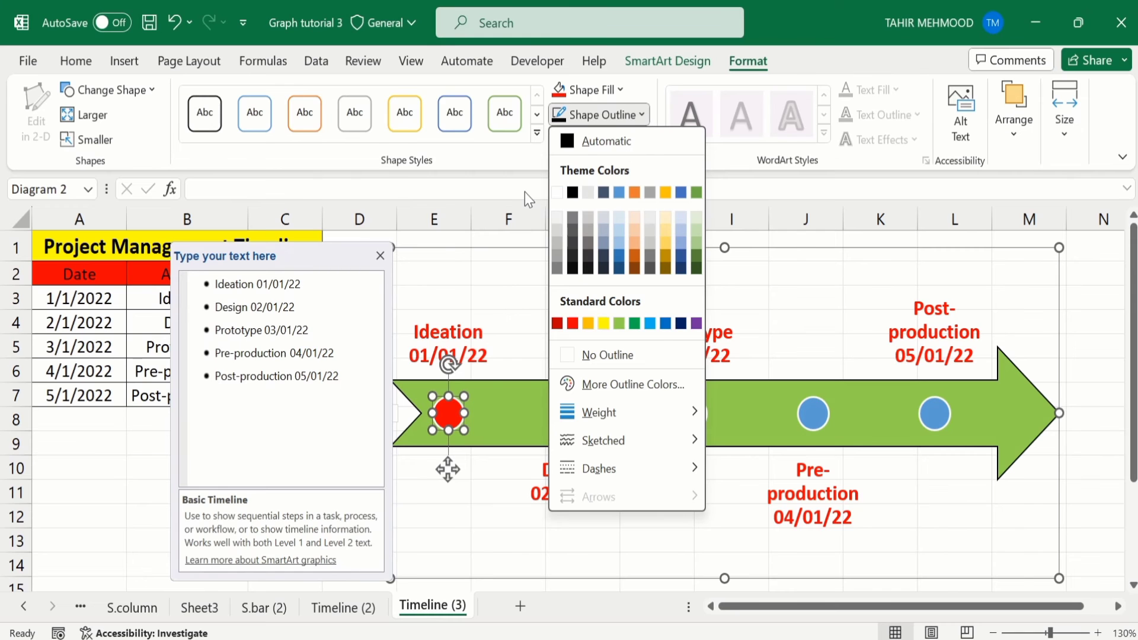
left_click(524, 192)
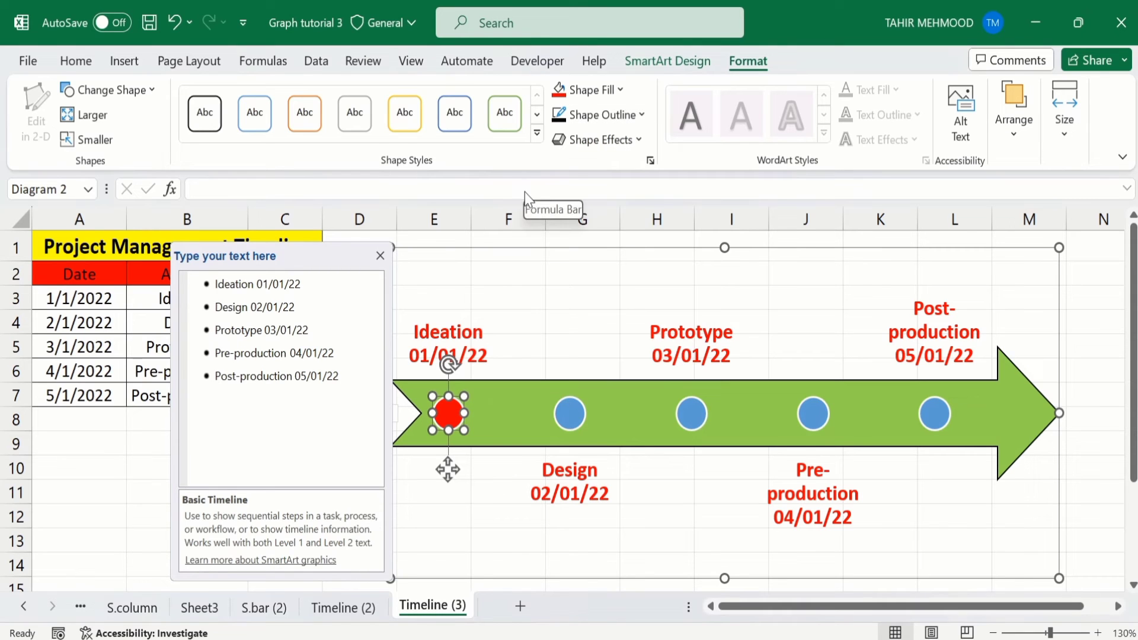
left_click(643, 115)
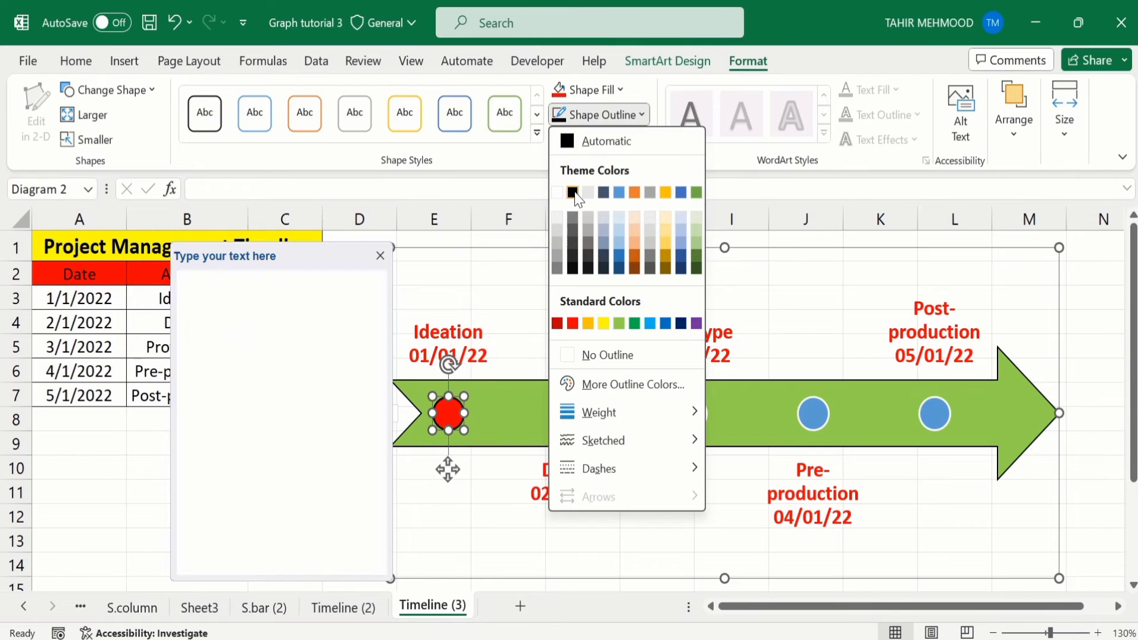
left_click(573, 192)
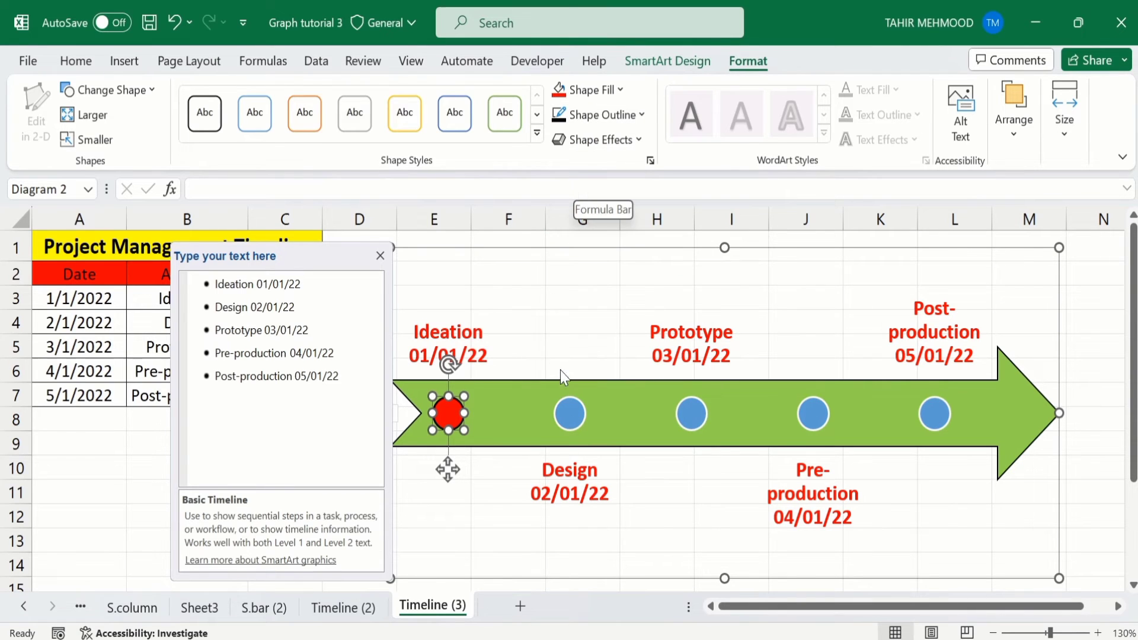
Give the Design milestone's circle a red fill and a black outline, and deselect the timeline graphic.
left_click(570, 413)
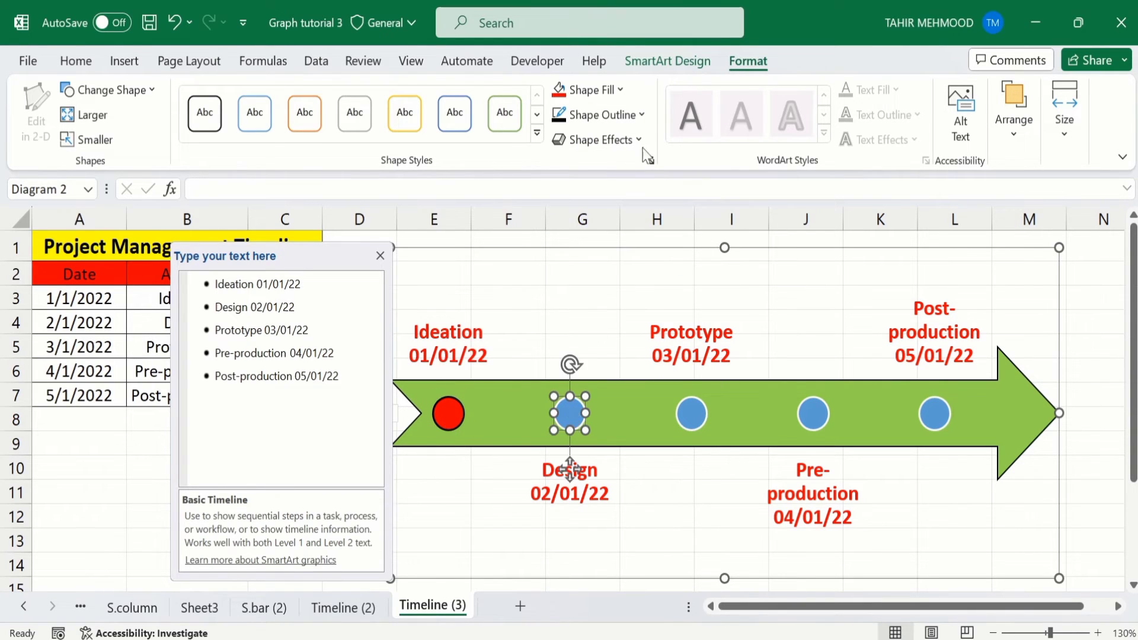
left_click(617, 90)
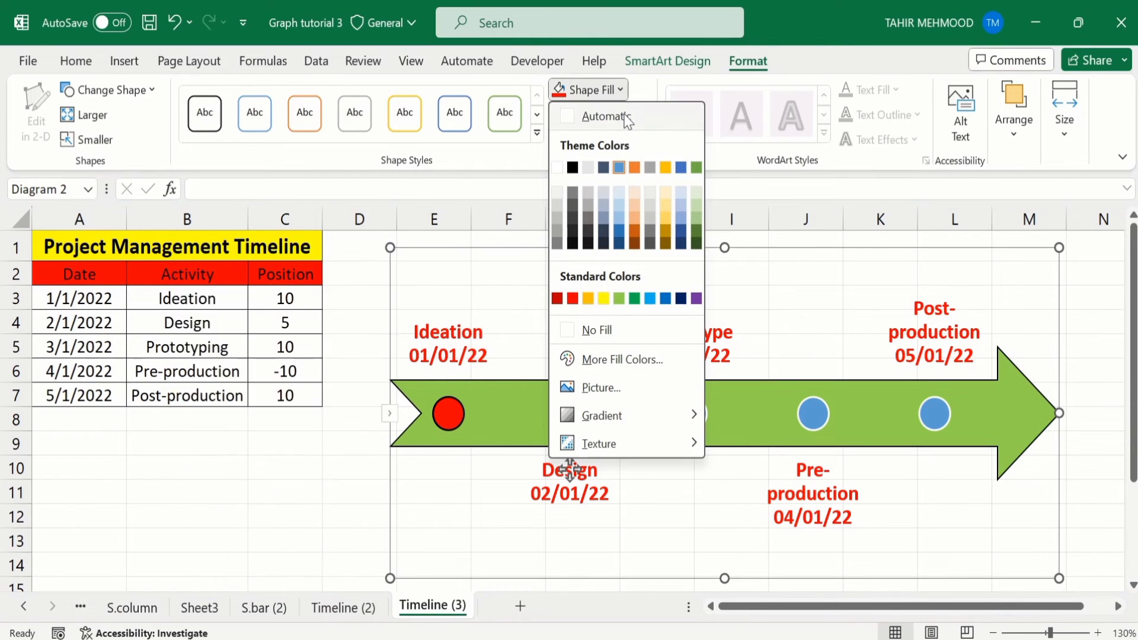
left_click(573, 299)
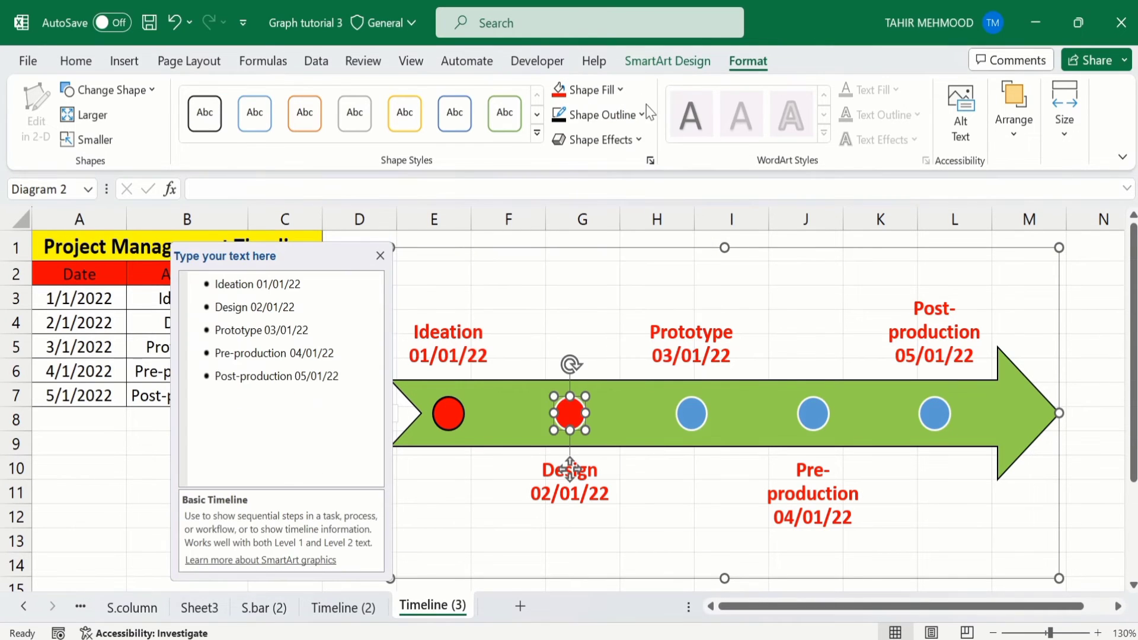
left_click(643, 115)
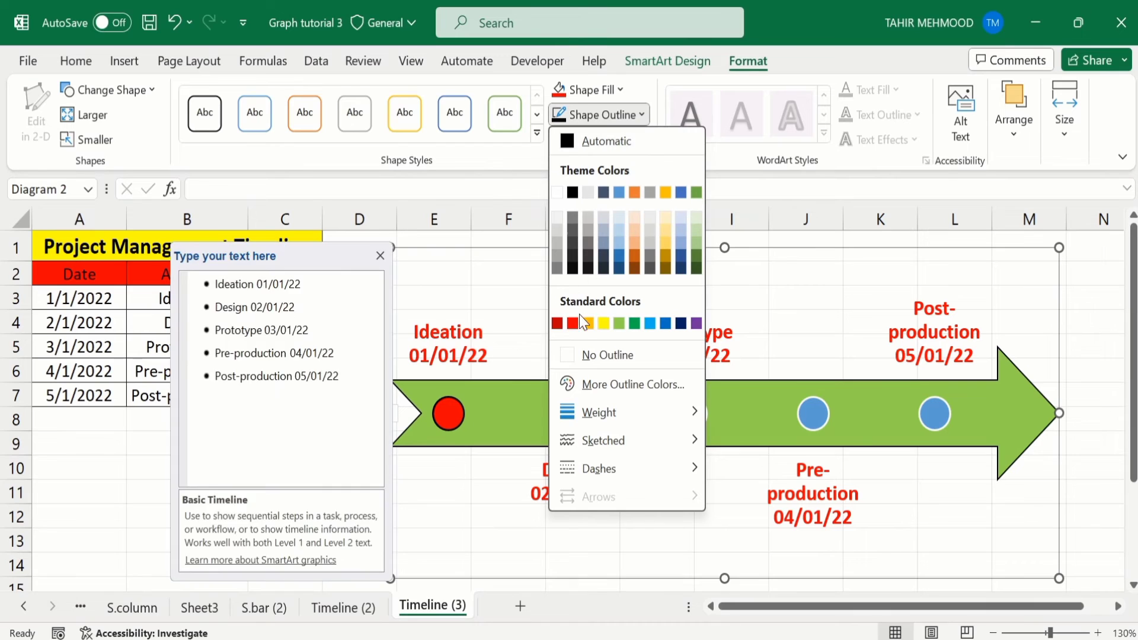
left_click(573, 193)
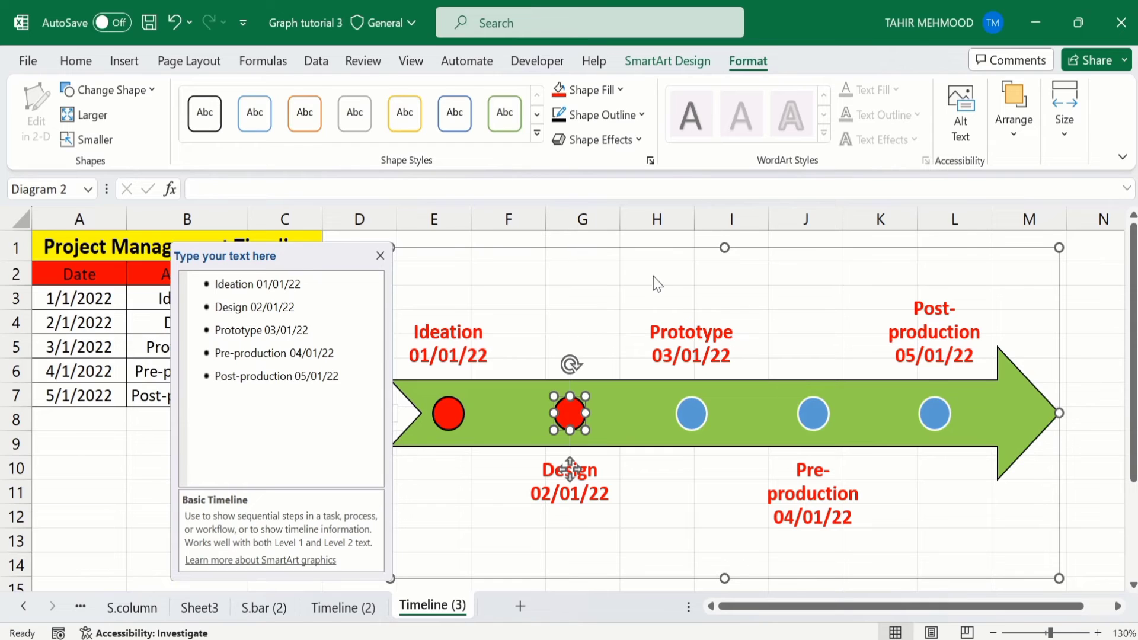
left_click(457, 245)
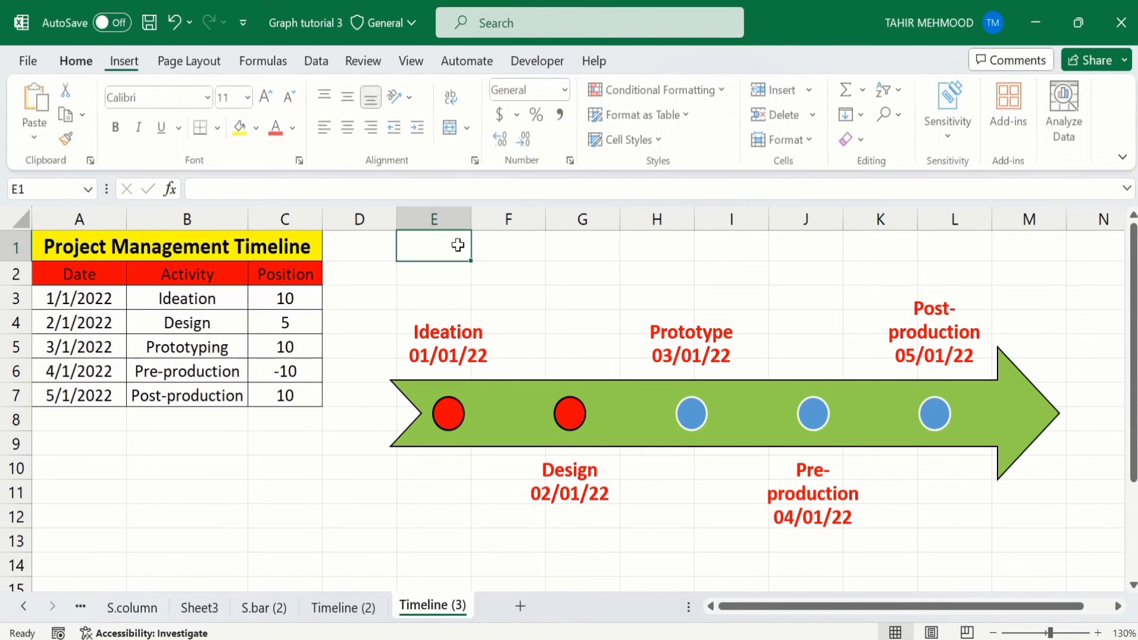
Apply the third 3-D SmartArt style, with glossy dark-outlined circles, to the whole timeline graphic.
left_click(438, 300)
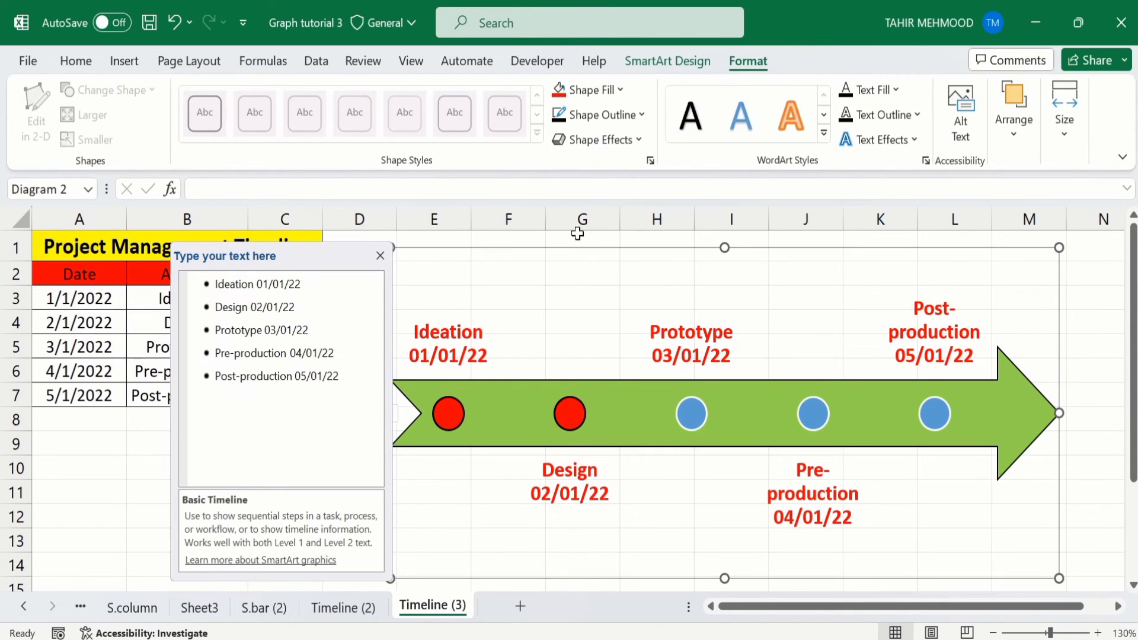
left_click(690, 61)
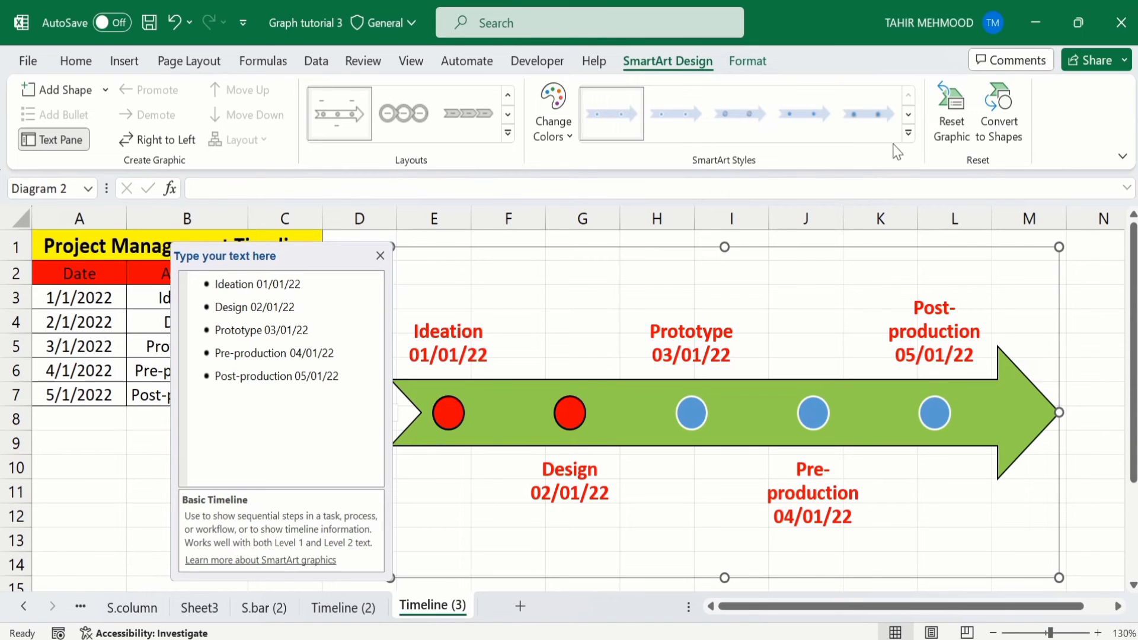
left_click(909, 133)
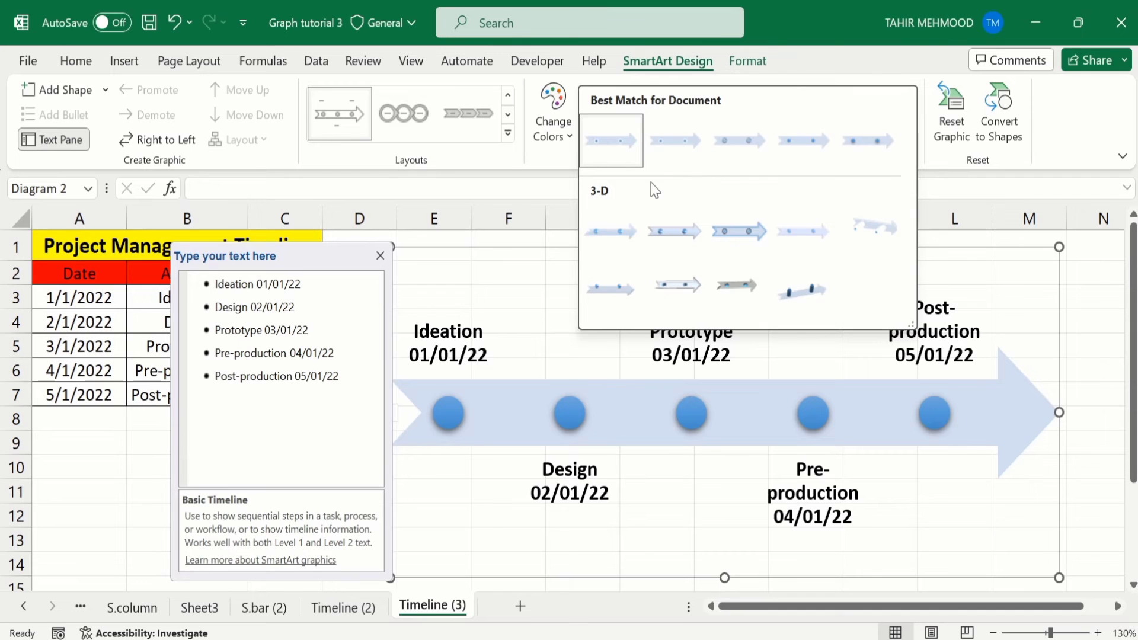
left_click(735, 240)
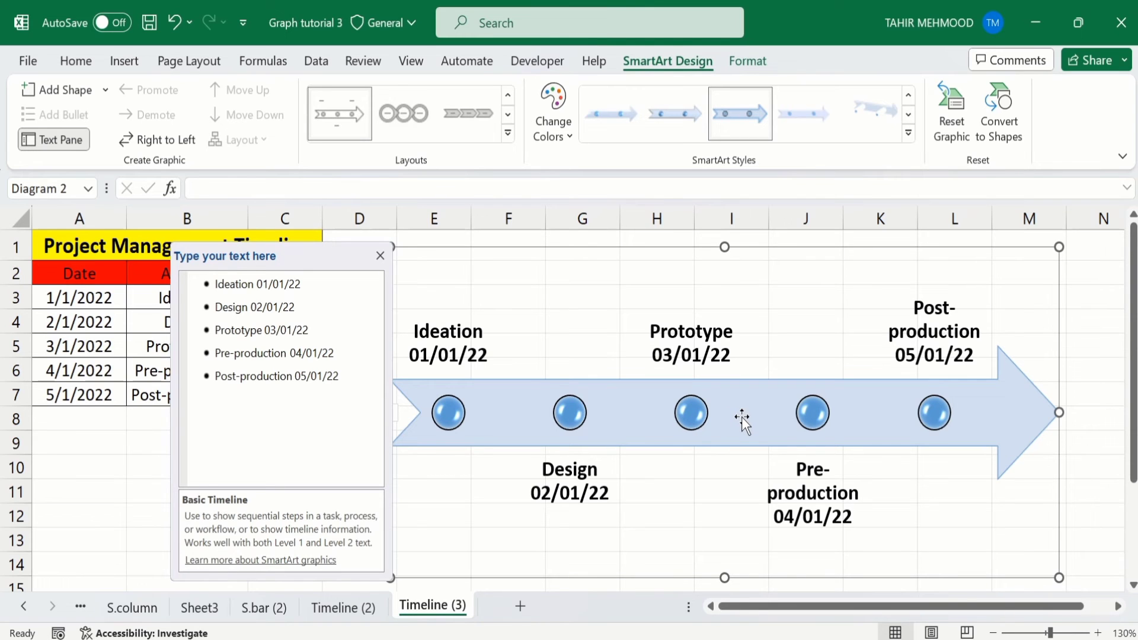
left_click(1090, 295)
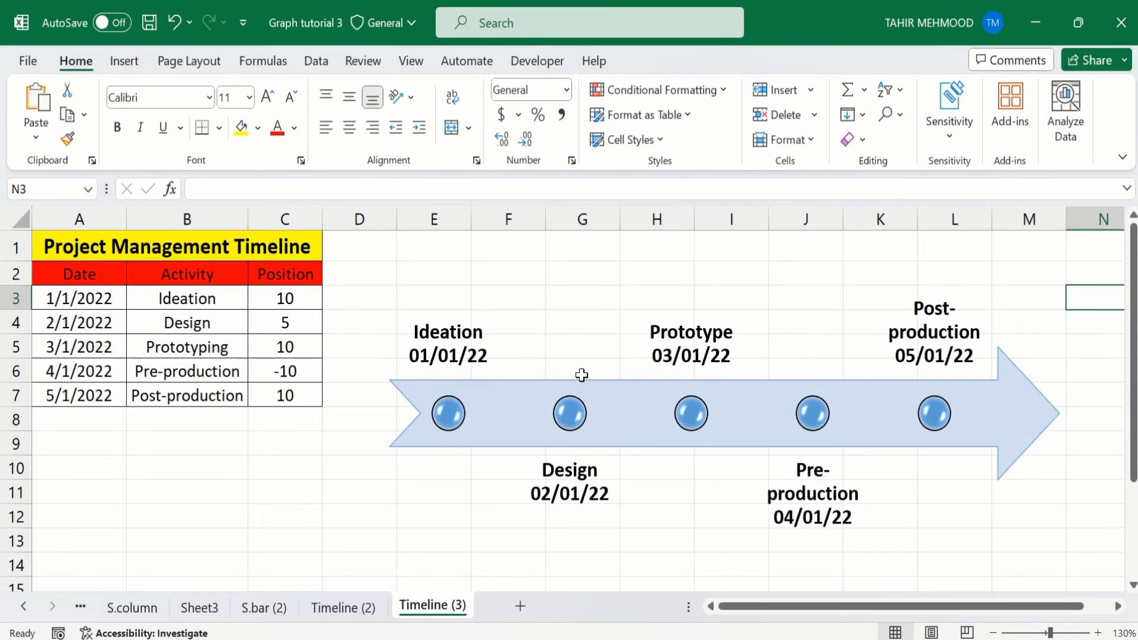
Shift the Design milestone's circle and its text label slightly left along the timeline, toward the Ideation milestone.
left_click(566, 407)
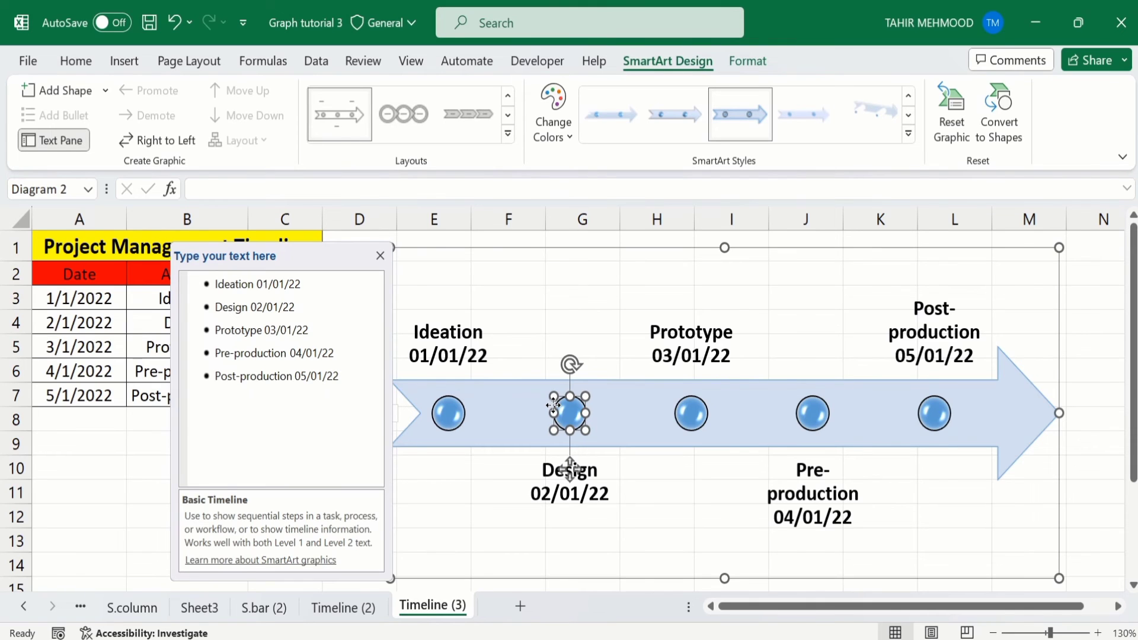
left_click_drag(553, 405, 532, 414)
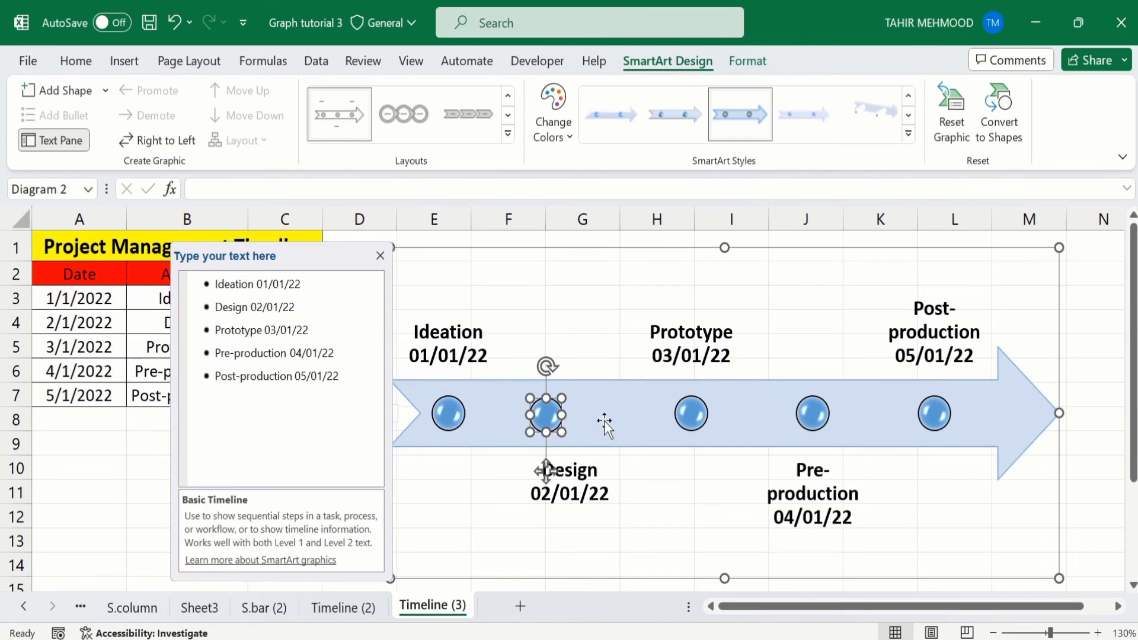
left_click(579, 471)
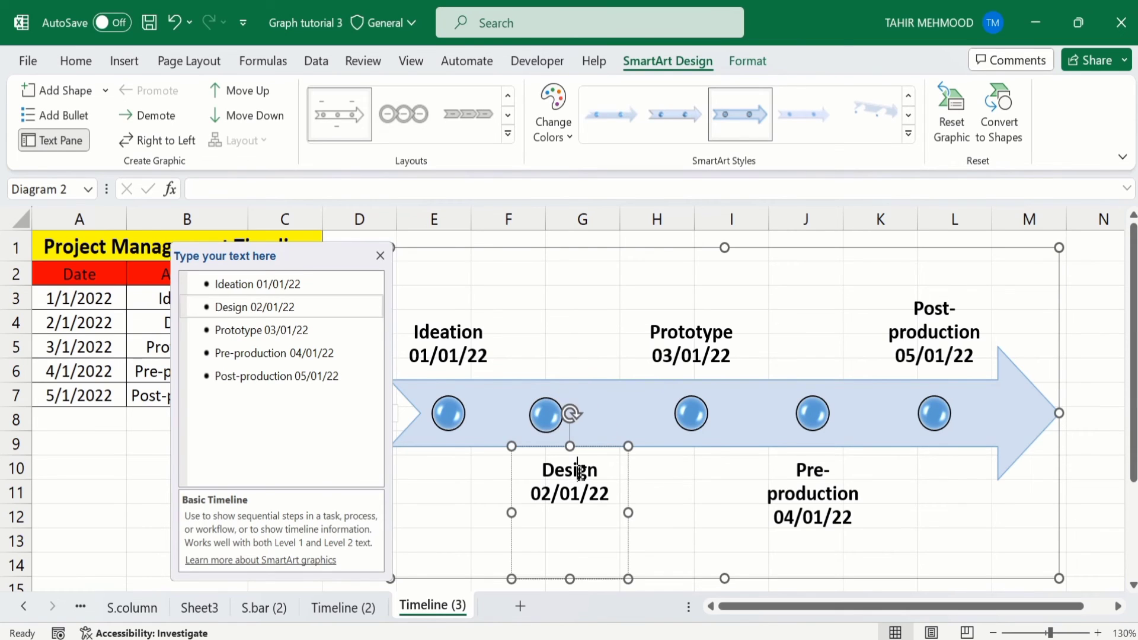
left_click(629, 469)
left_click_drag(629, 470, 600, 471)
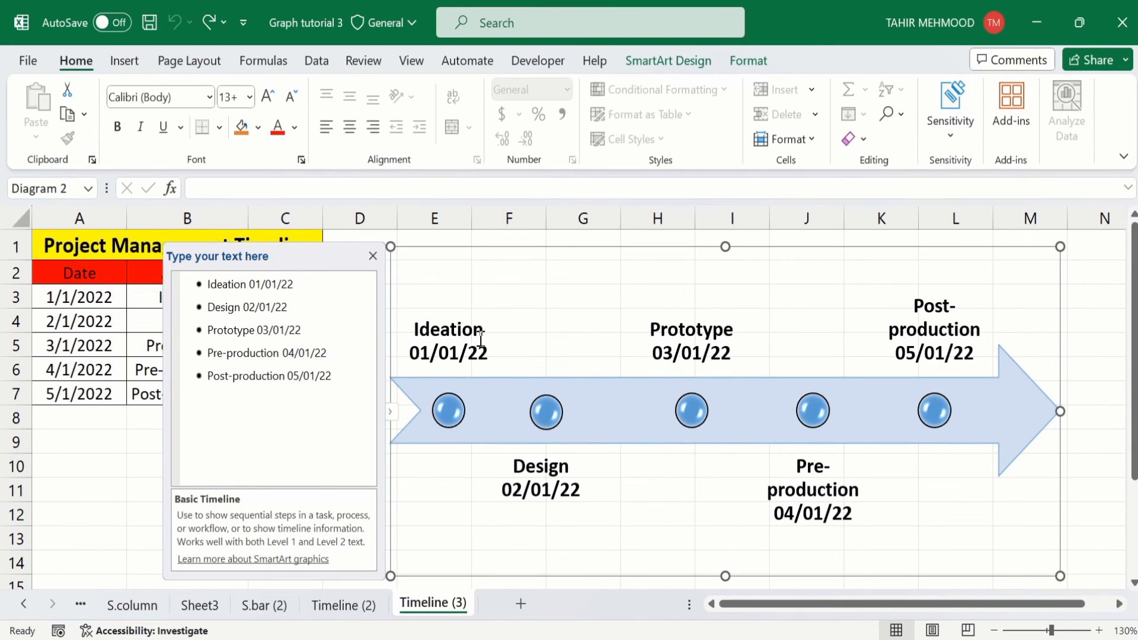
Set the height of the whole timeline graphic to 2.9 inches.
left_click(752, 60)
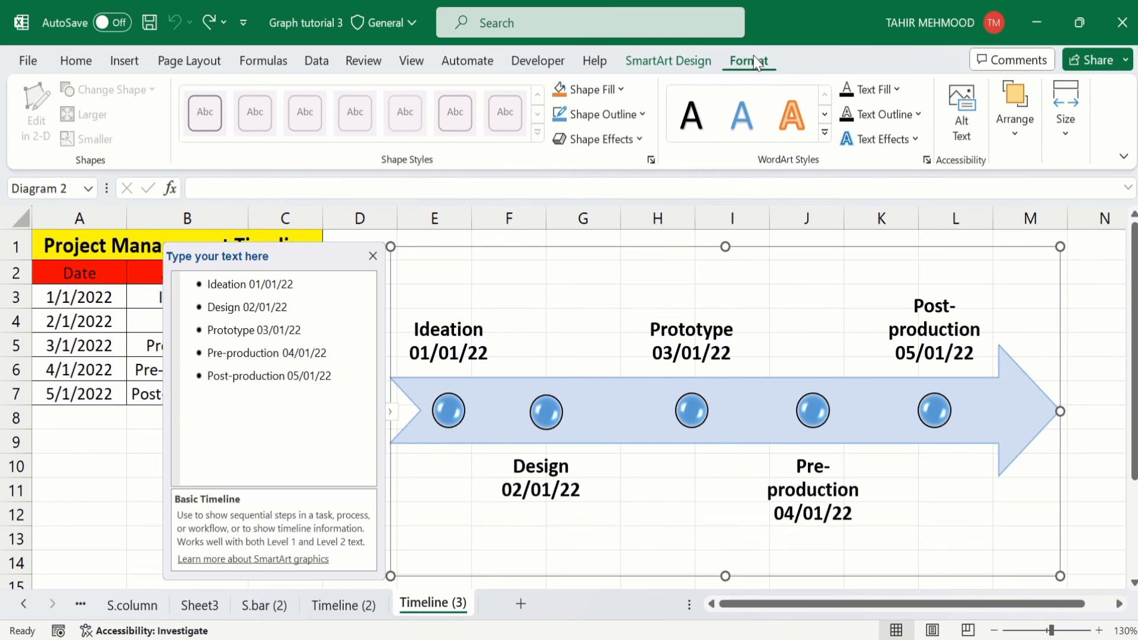
left_click(1068, 143)
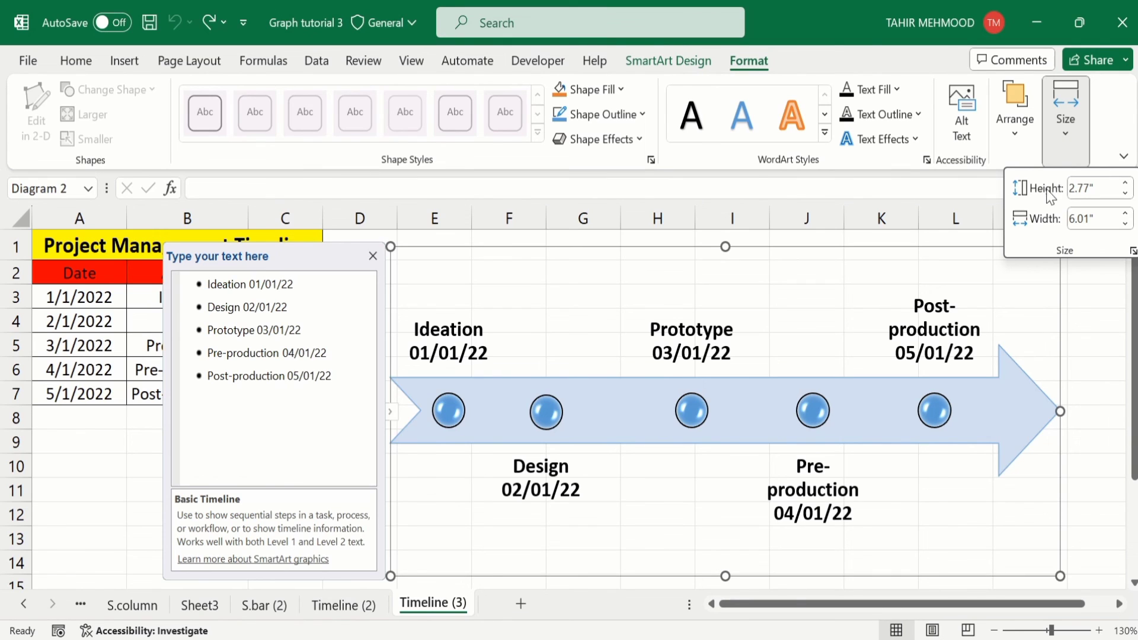
left_click(1074, 189)
key("BackSpace")
left_click(1127, 185)
left_click(1128, 185)
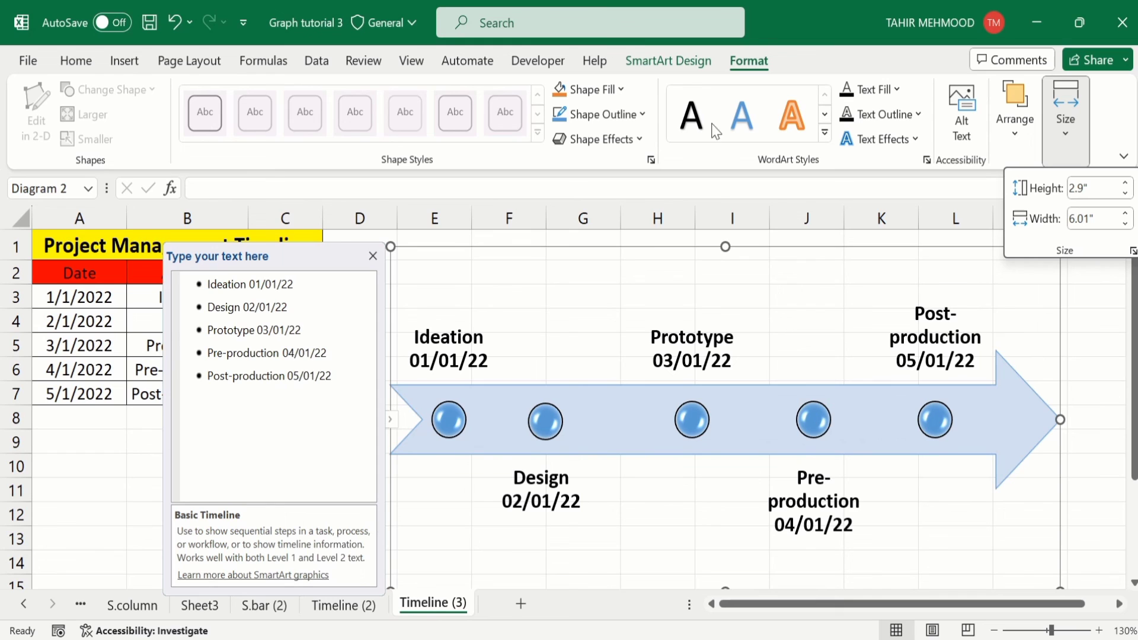
Convert the timeline SmartArt graphic into regular shapes.
left_click(669, 62)
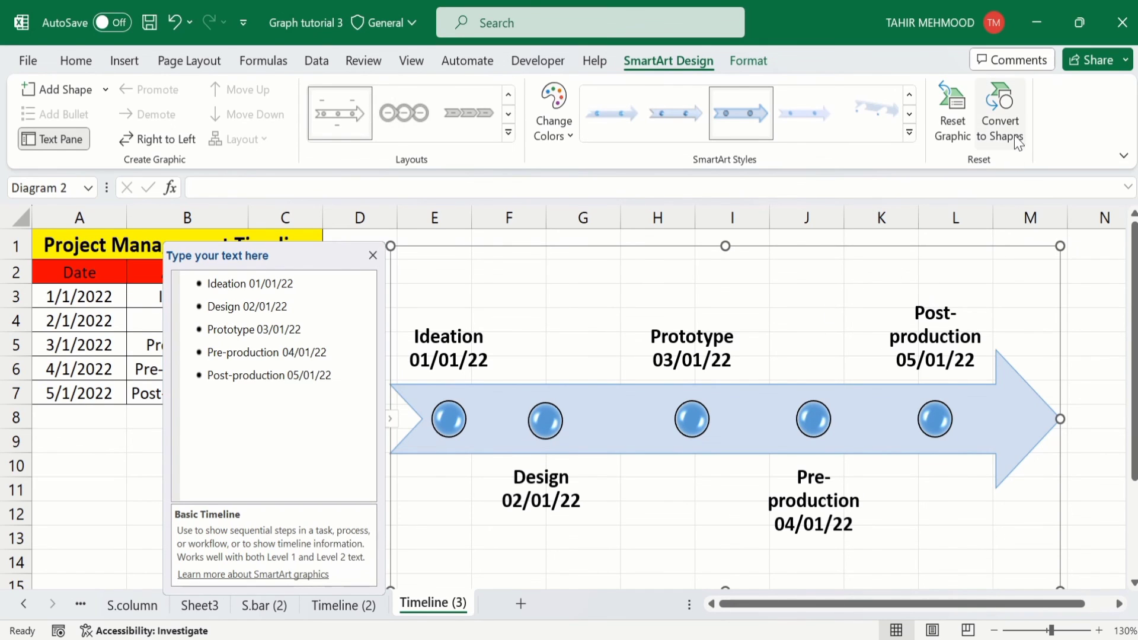
left_click(1007, 115)
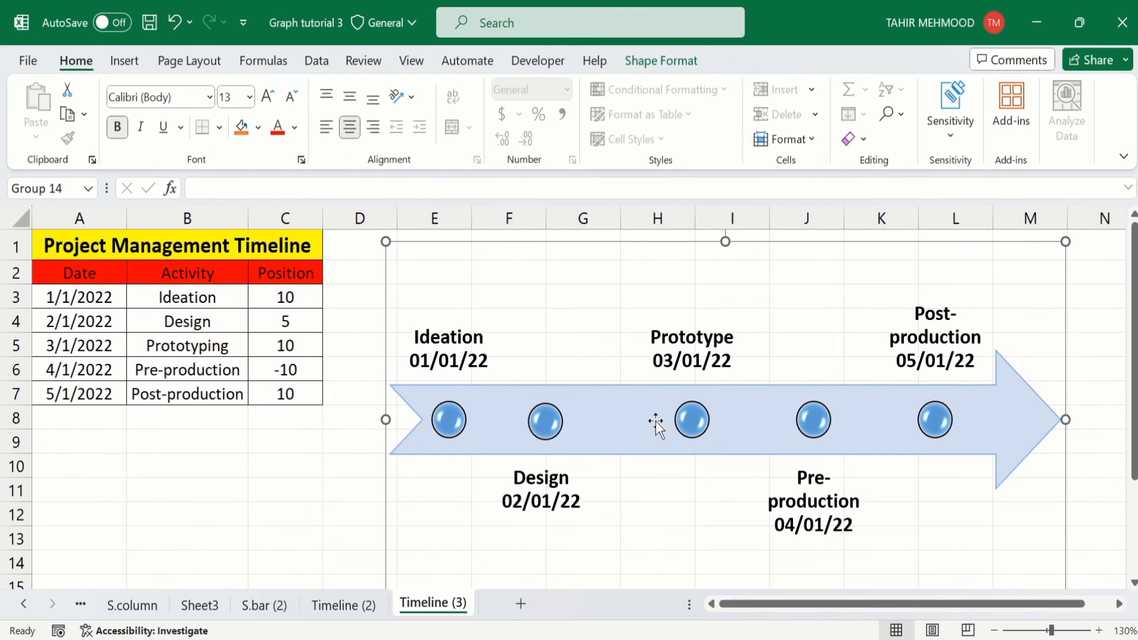
mouse_move(643, 405)
left_mouse_down()
mouse_move(612, 401)
mouse_move(656, 405)
left_mouse_up()
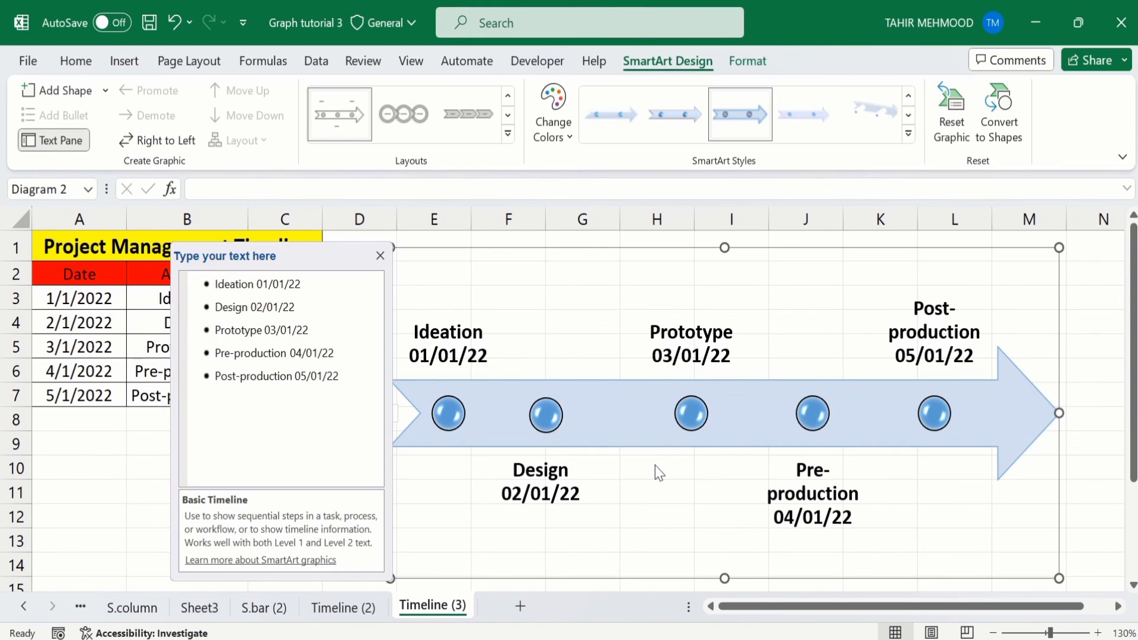